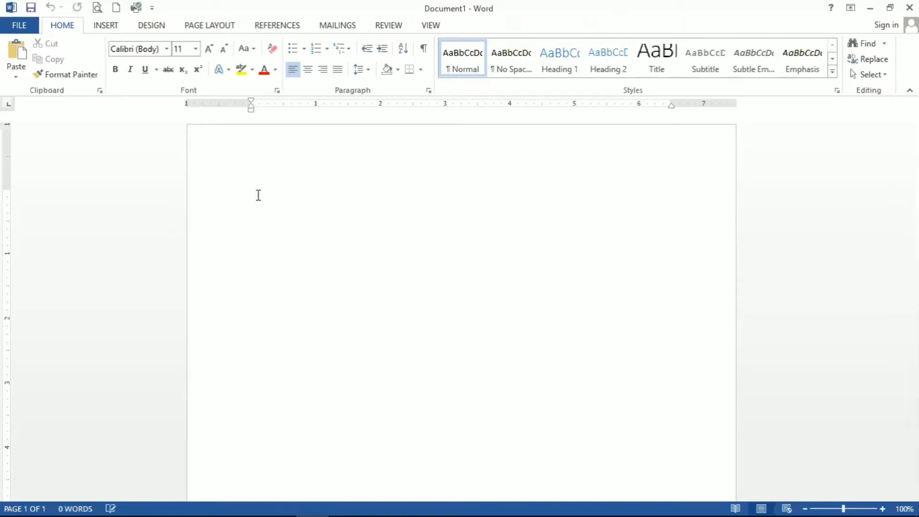
# Enter an equals sign at the start of the blank document and enlarge it to 17 pt
pyautogui.moveTo(890, 505)
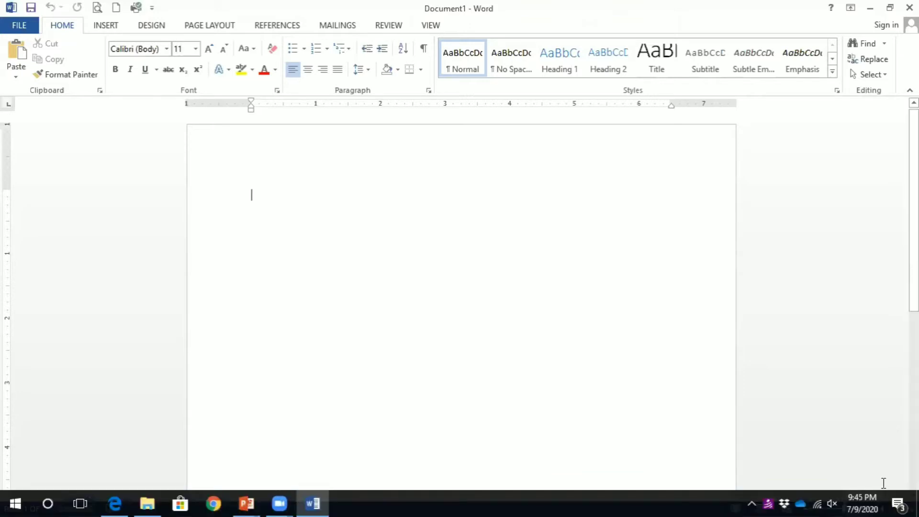
pyautogui.click(884, 507)
pyautogui.click(884, 507)
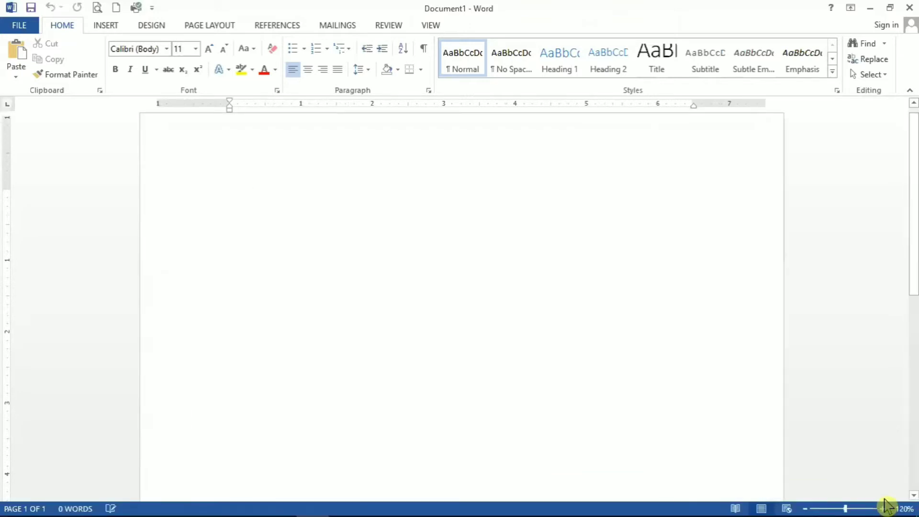
pyautogui.click(884, 508)
pyautogui.click(884, 508)
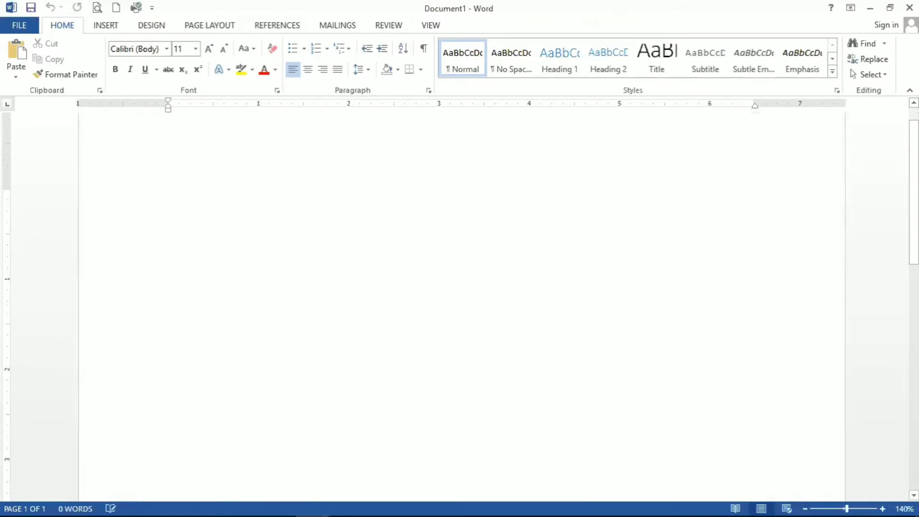
pyautogui.moveTo(914, 201); pyautogui.dragTo(914, 187)
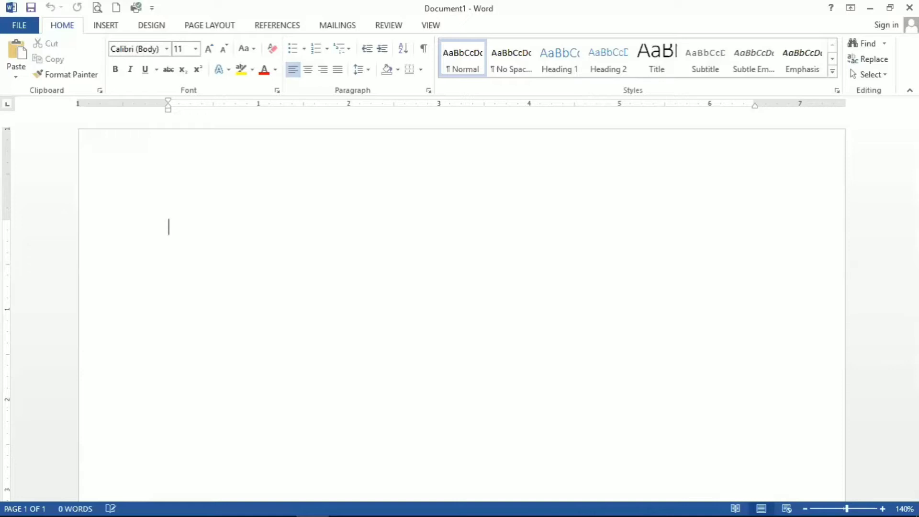
pyautogui.write('=')
pyautogui.hotkey('ctrl', 'a')
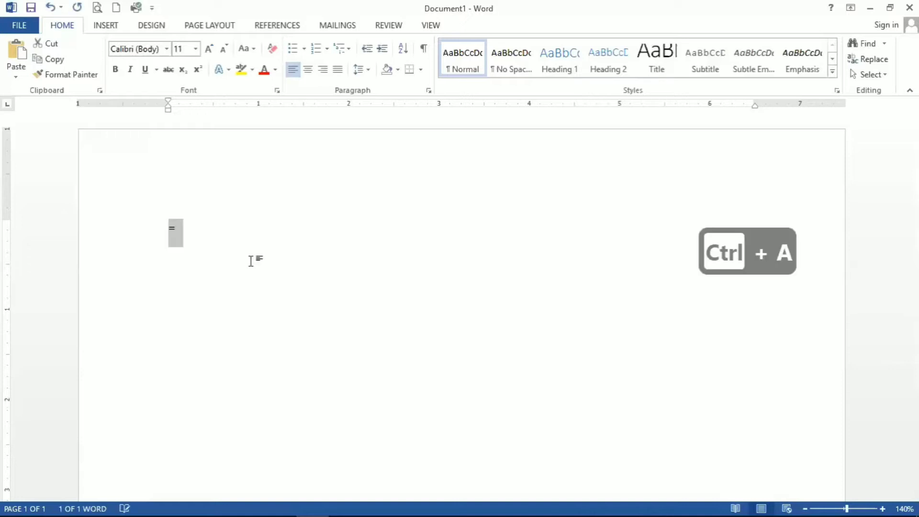
pyautogui.hotkey('ctrl', ']')
pyautogui.hotkey('ctrl', ']')
pyautogui.hotkey('ctrl', ']')
pyautogui.hotkey('ctrl', ']')
pyautogui.hotkey('ctrl', ']')
pyautogui.hotkey('ctrl', ']')
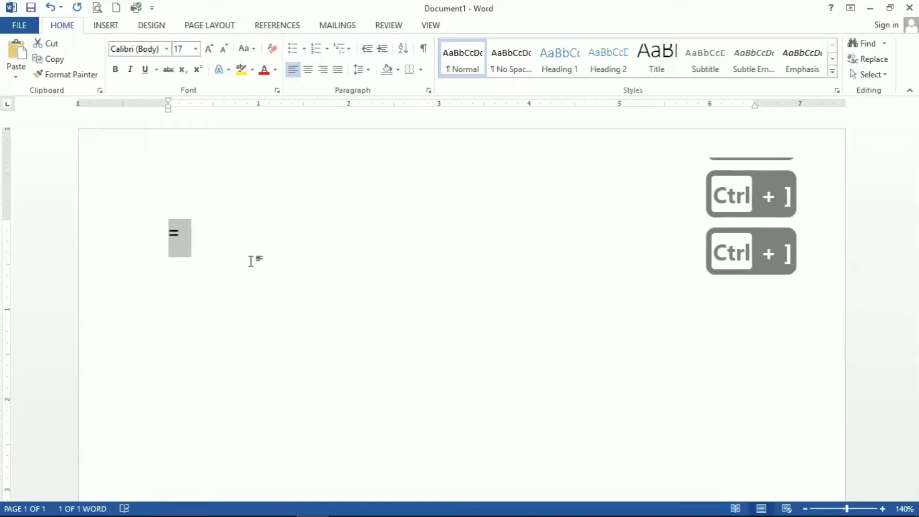
pyautogui.click(215, 241)
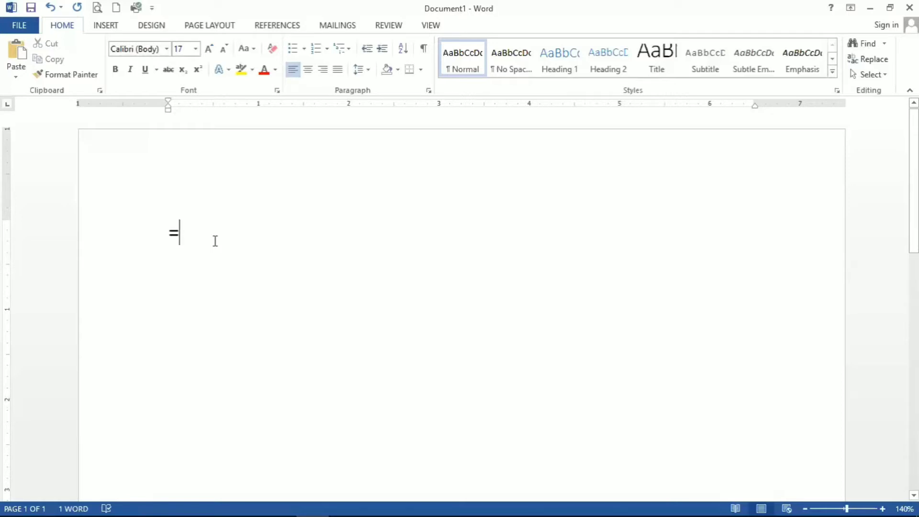
# Complete the formula as =rand() and run it to generate sample paragraphs
pyautogui.write('ran')
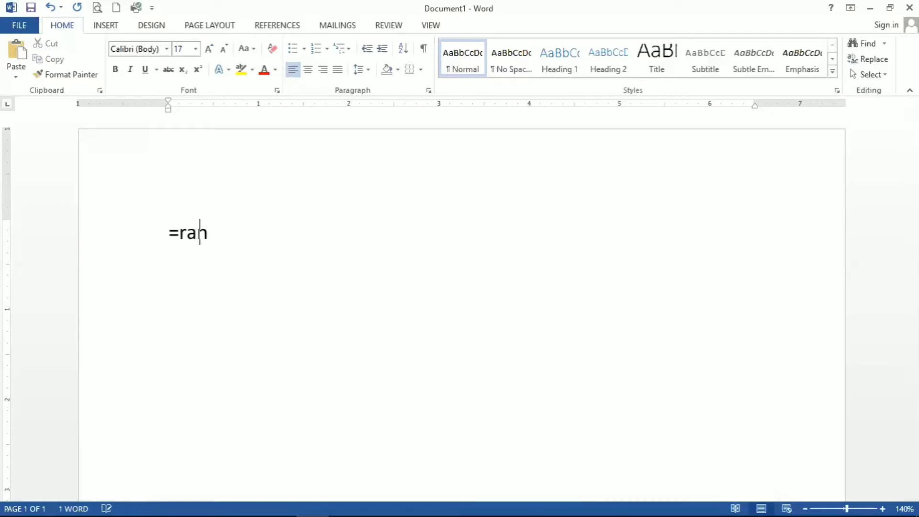
pyautogui.write('d()')
pyautogui.press('Return')
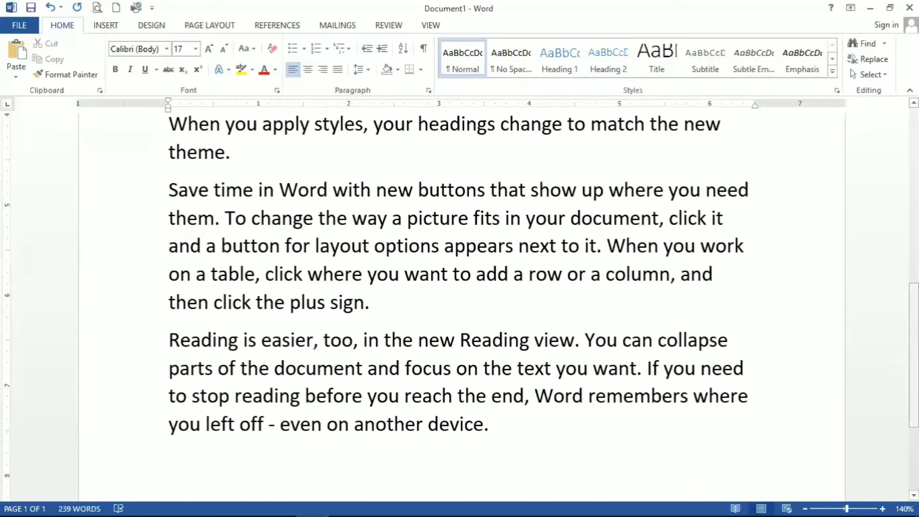
# Save the document as a Word Document named Home1 in the my doc folder on the Desktop
pyautogui.moveTo(914, 355); pyautogui.dragTo(914, 181)
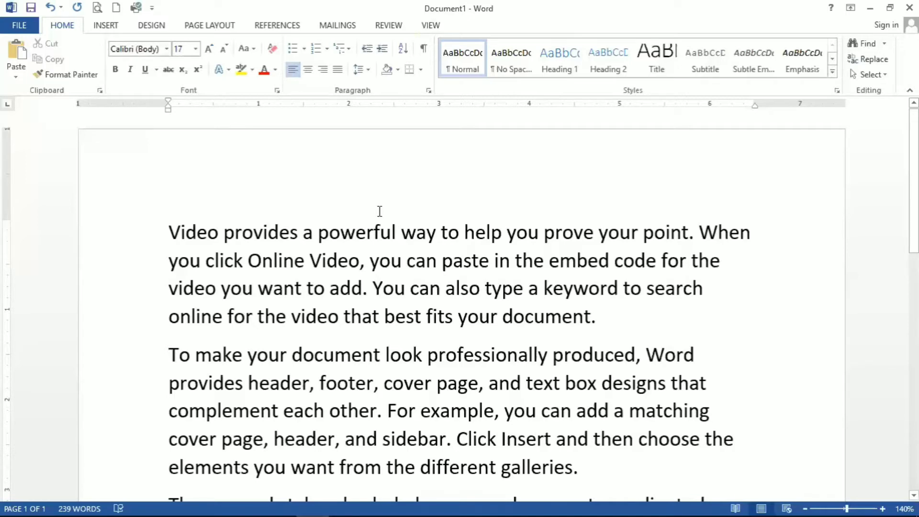
pyautogui.click(20, 28)
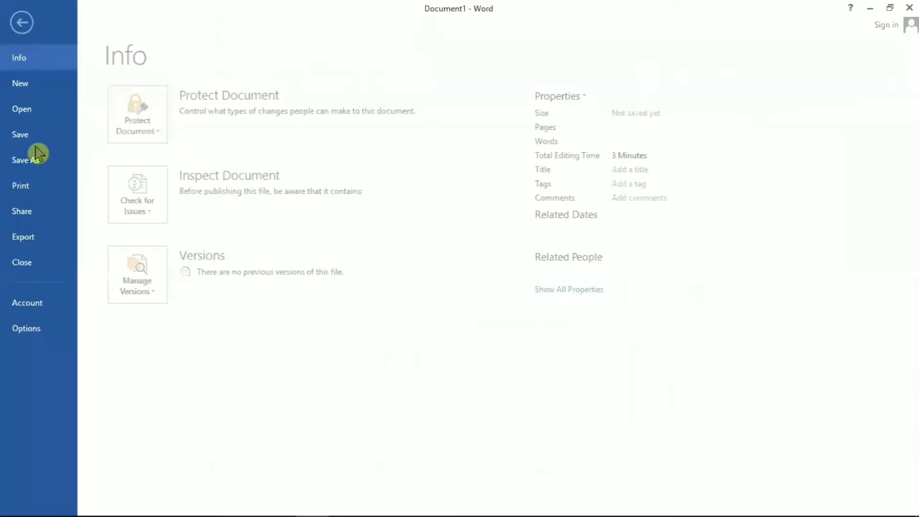
pyautogui.click(36, 152)
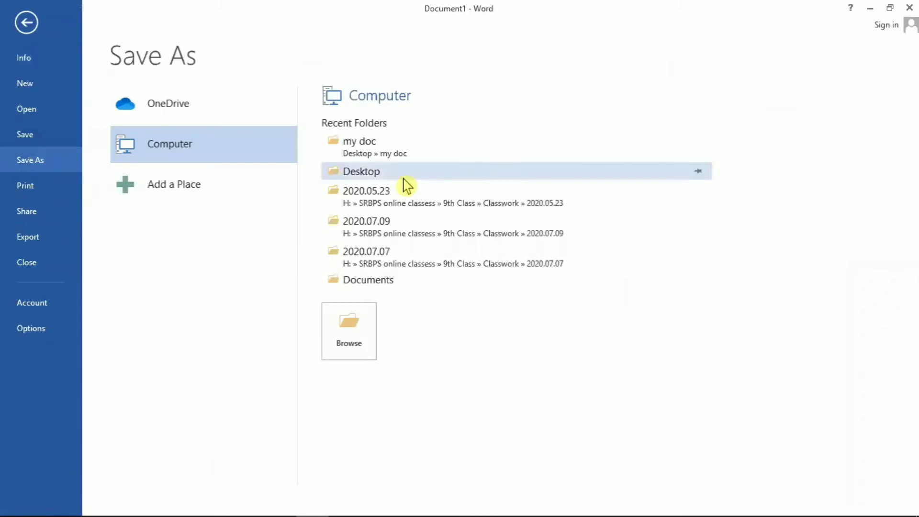
pyautogui.click(406, 158)
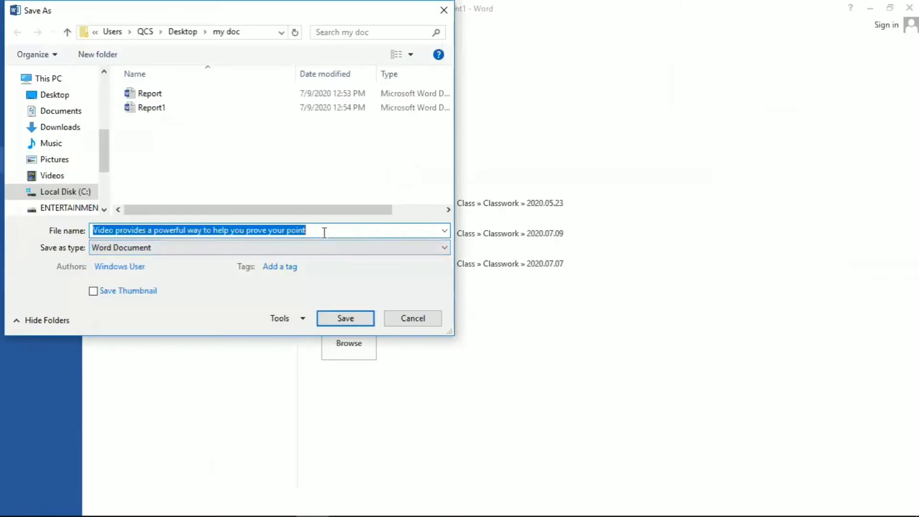
pyautogui.press('BackSpace')
pyautogui.write('doc')
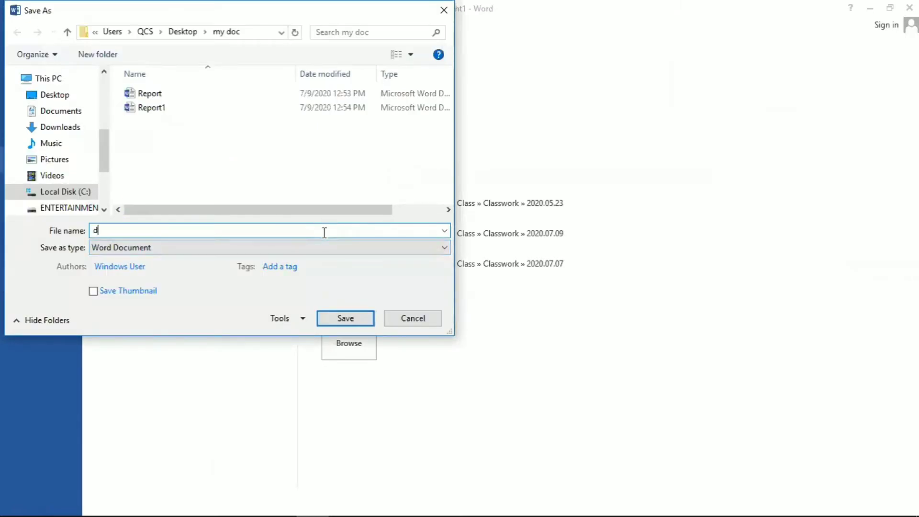
pyautogui.press('BackSpace')
pyautogui.press('BackSpace')
pyautogui.press('BackSpace')
pyautogui.write('Home1')
pyautogui.click(353, 323)
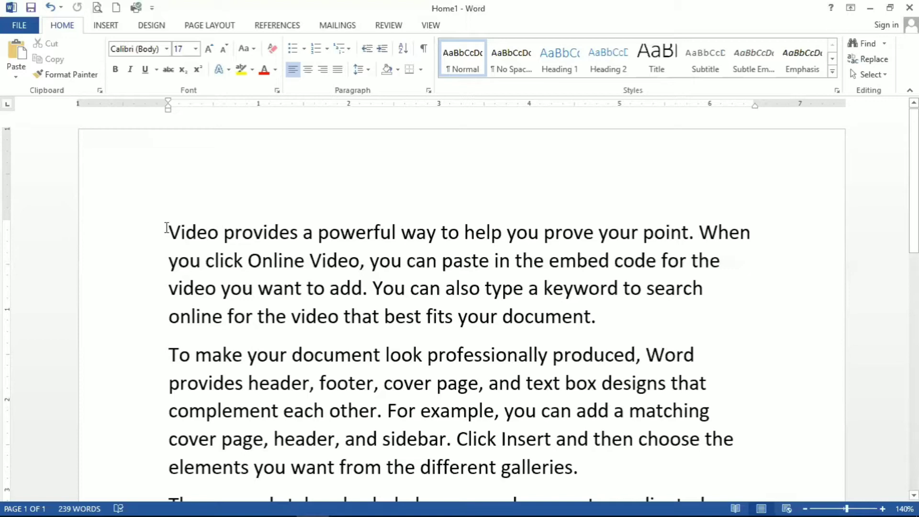
# Copy the first paragraph, "Video provides…", and paste it on a new line before the "Reading is easier" paragraph
pyautogui.moveTo(168, 230); pyautogui.dragTo(656, 320)
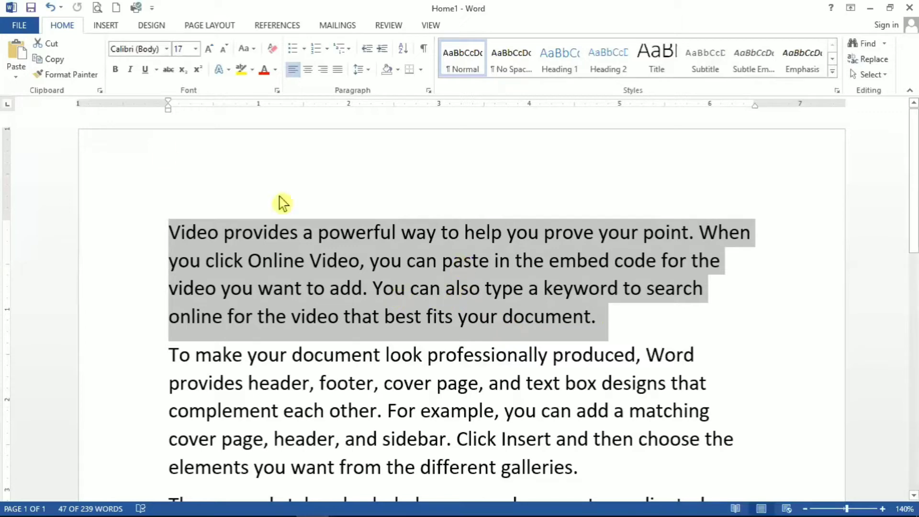
pyautogui.click(50, 62)
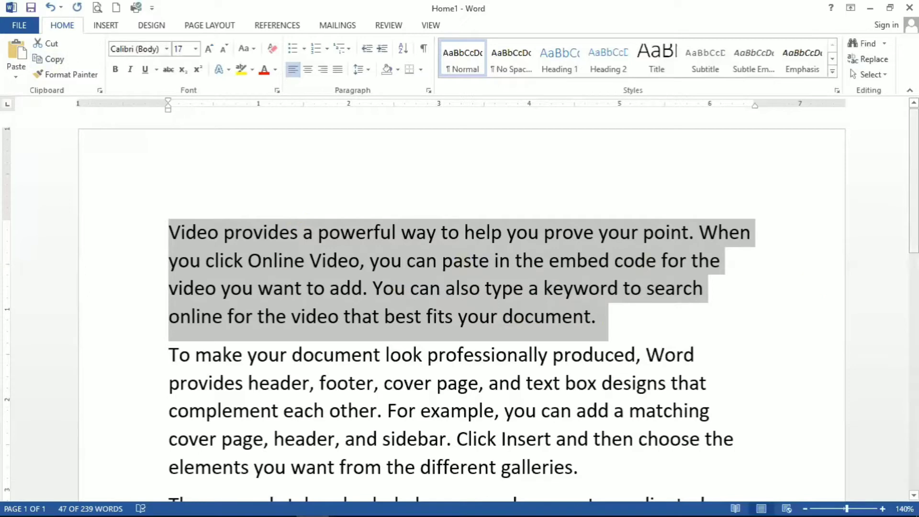
pyautogui.scroll(-3, 460, 306)
pyautogui.scroll(-5, 567, 372)
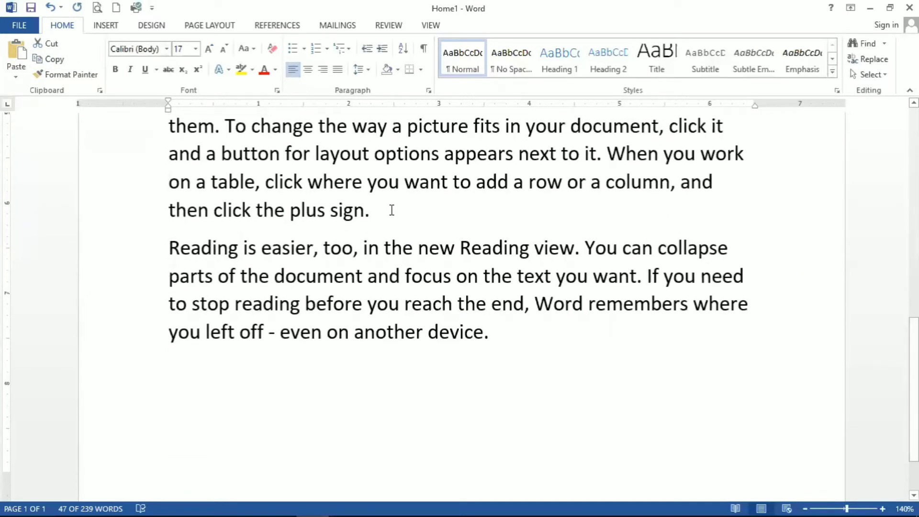
pyautogui.click(389, 209)
pyautogui.press('Return')
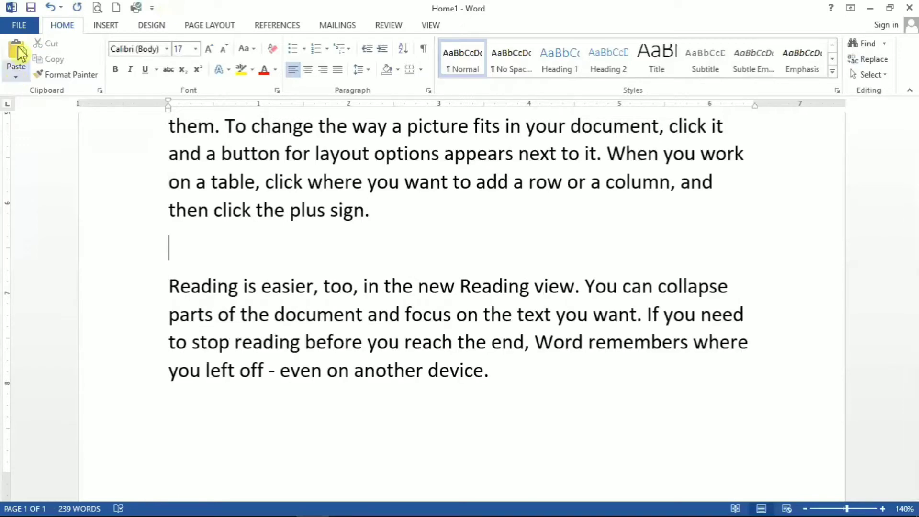
pyautogui.click(17, 71)
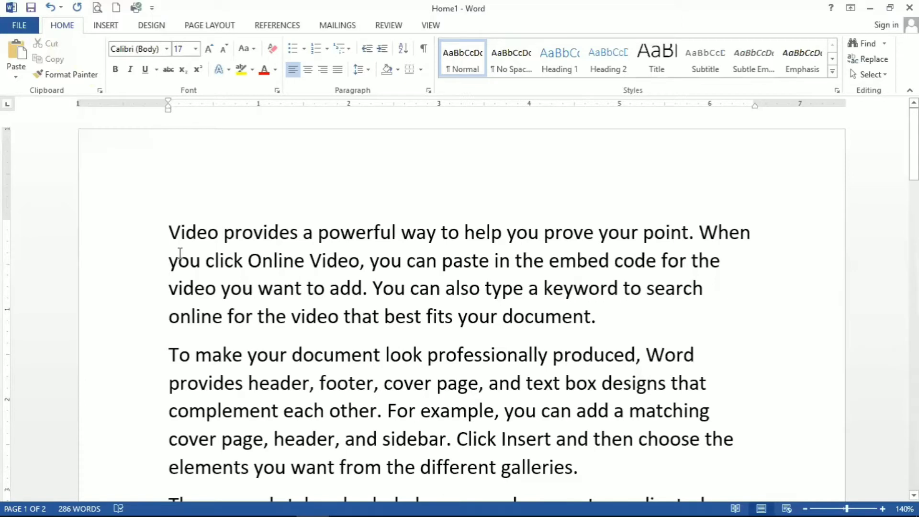
# Move the second paragraph, "To make your document look professionally produced…", to the start of the document by cutting and pasting it
pyautogui.click(169, 354)
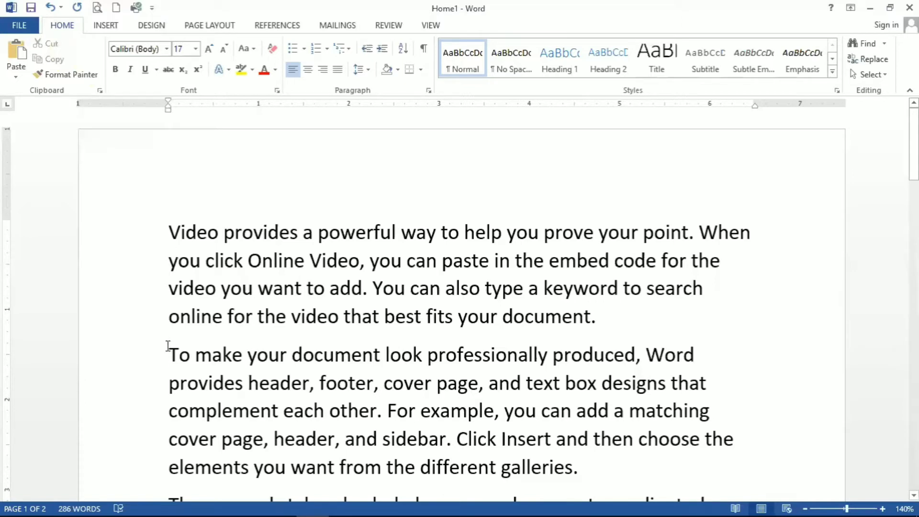
pyautogui.keyDown('shift'); pyautogui.click(235, 413); pyautogui.keyUp('shift')
pyautogui.moveTo(549, 434); pyautogui.dragTo(602, 472)
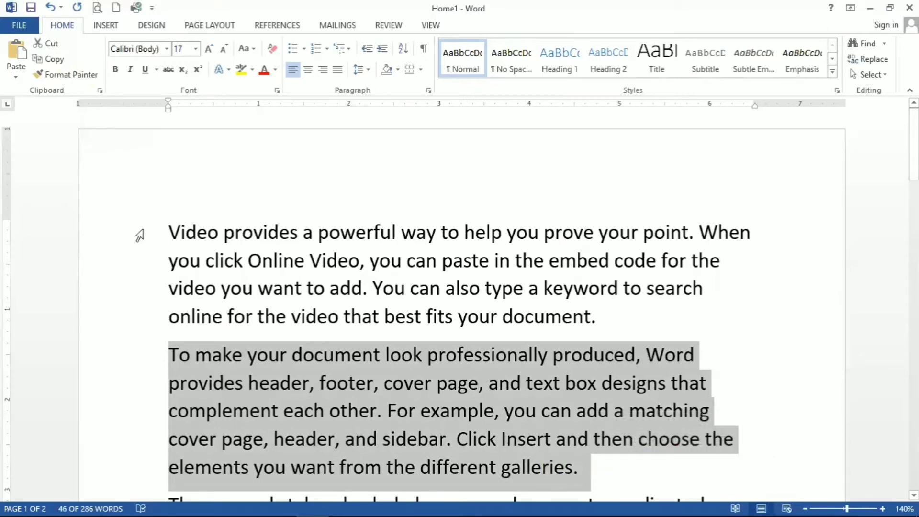
pyautogui.click(58, 44)
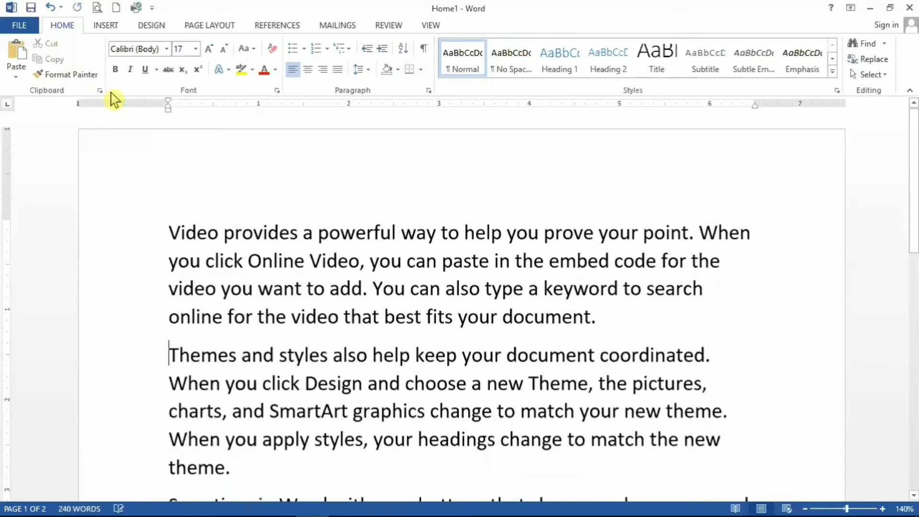
pyautogui.click(620, 306)
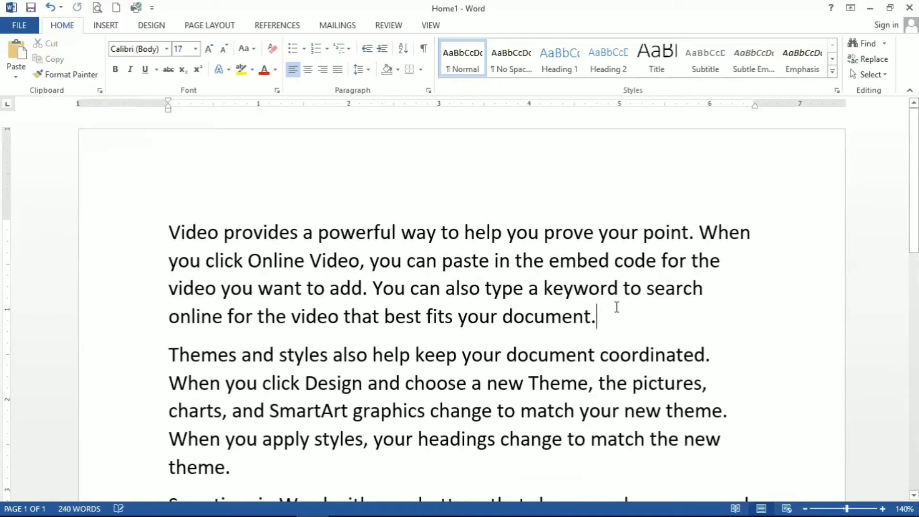
pyautogui.click(172, 236)
pyautogui.click(17, 49)
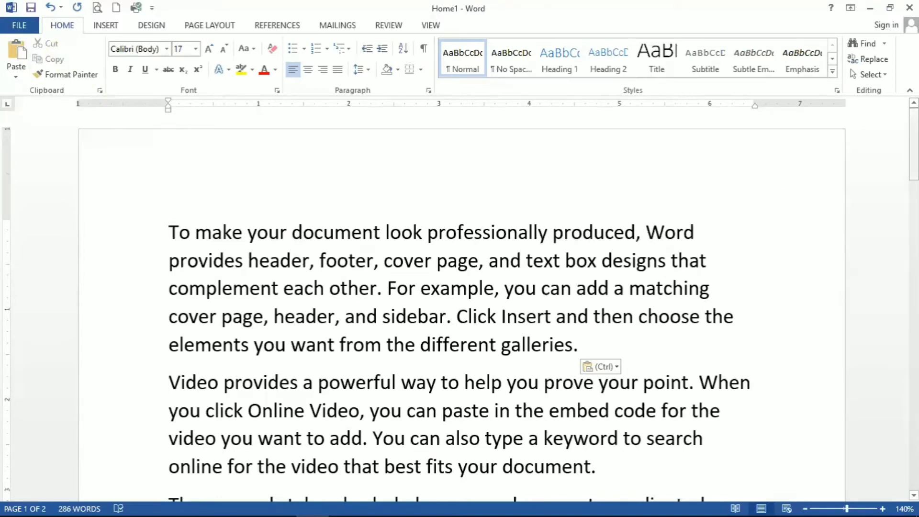
# Set the font size of the first paragraph, "To make your document look…", to 15 pt
pyautogui.moveTo(914, 144); pyautogui.dragTo(914, 169)
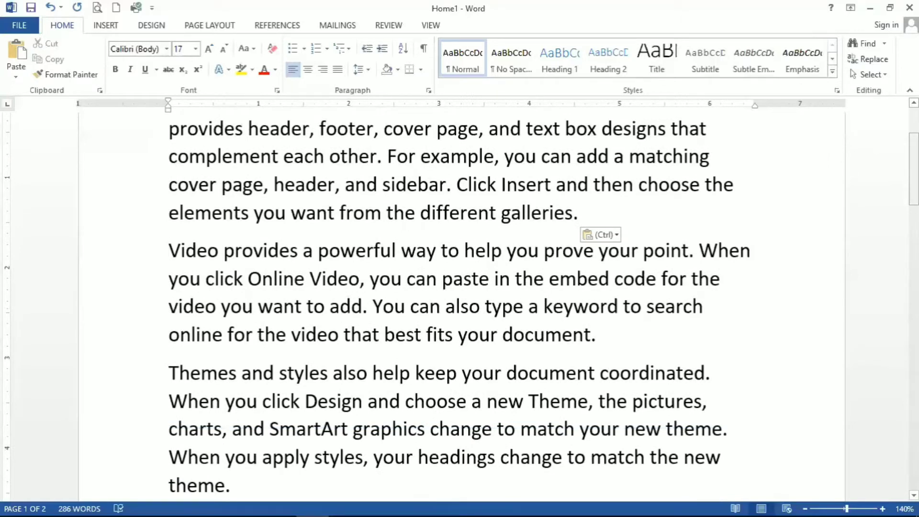
pyautogui.moveTo(914, 170); pyautogui.dragTo(914, 144)
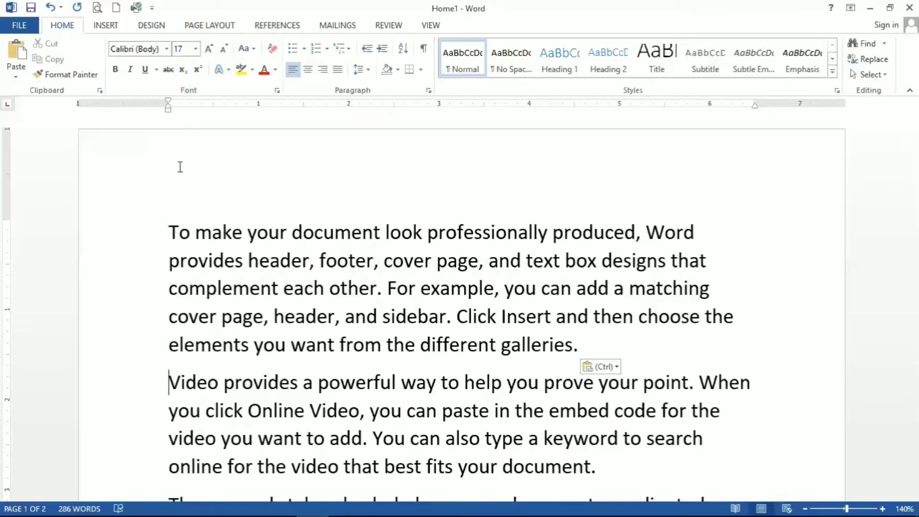
pyautogui.click(170, 232)
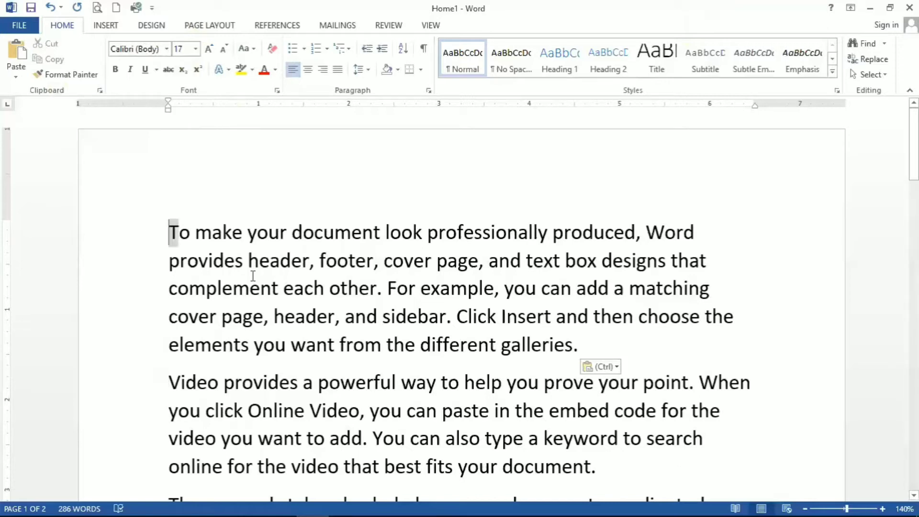
pyautogui.moveTo(170, 232); pyautogui.dragTo(594, 354)
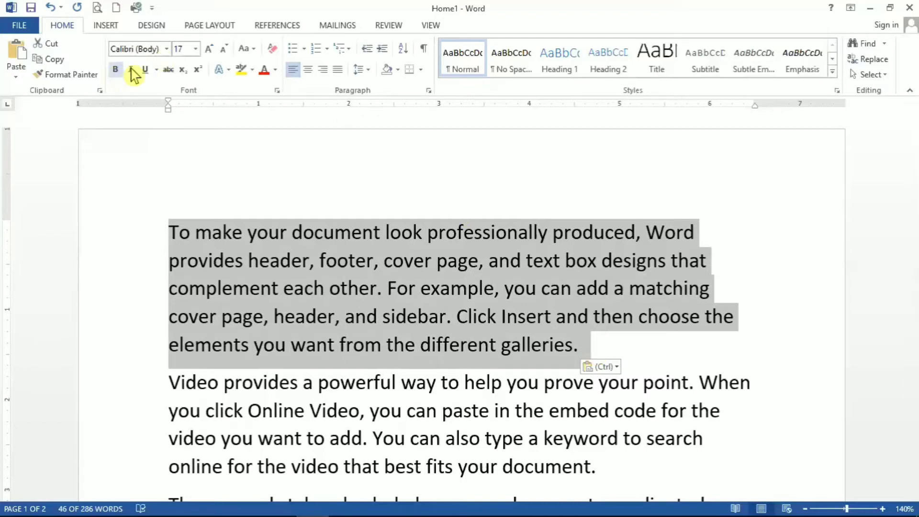
pyautogui.click(195, 49)
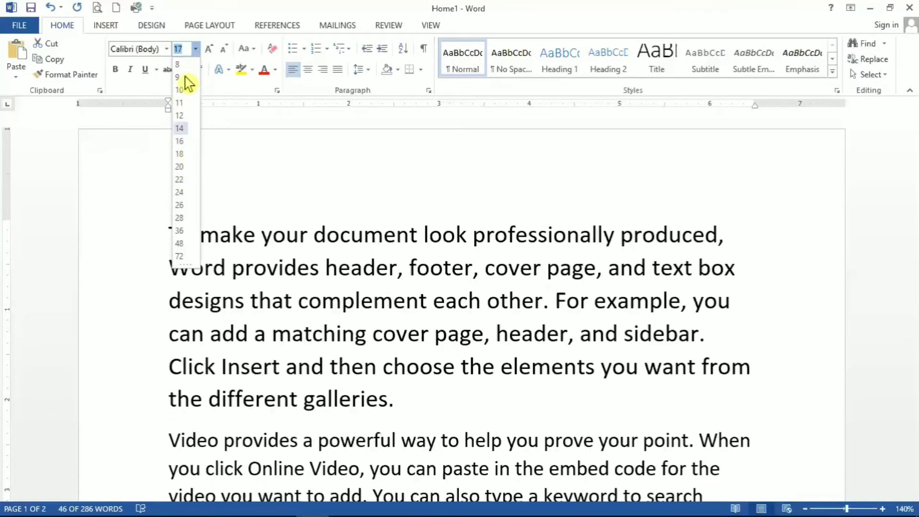
pyautogui.write('15')
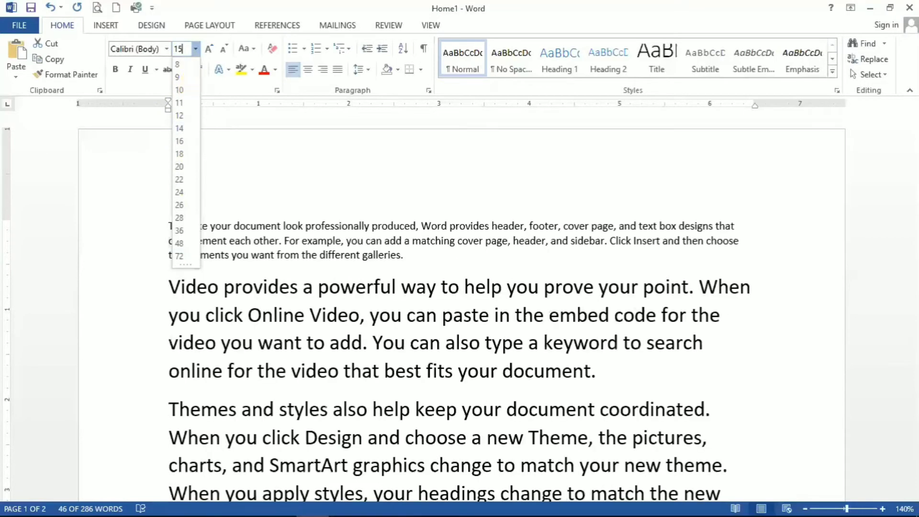
pyautogui.press('Return')
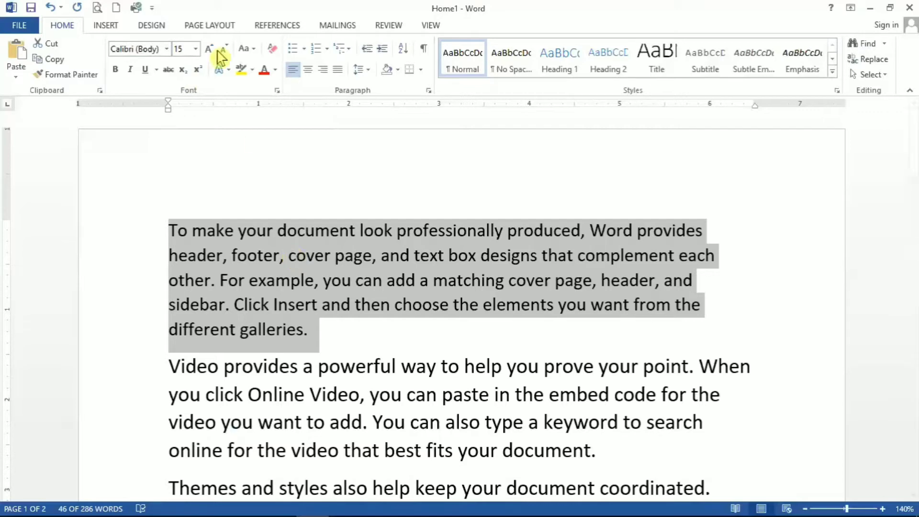
# Change the font of the first paragraph, "To make your document look…", to Franklin Gothic Medium Cond
pyautogui.click(196, 50)
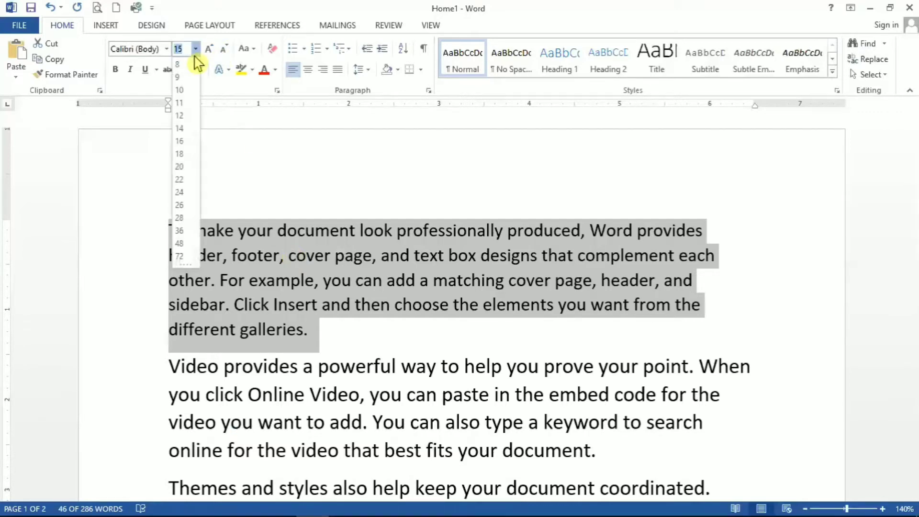
pyautogui.click(170, 51)
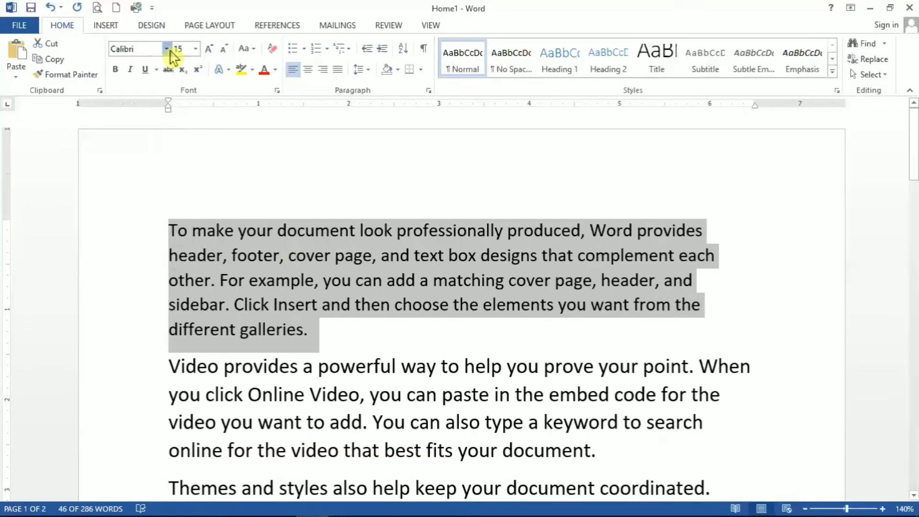
pyautogui.click(167, 49)
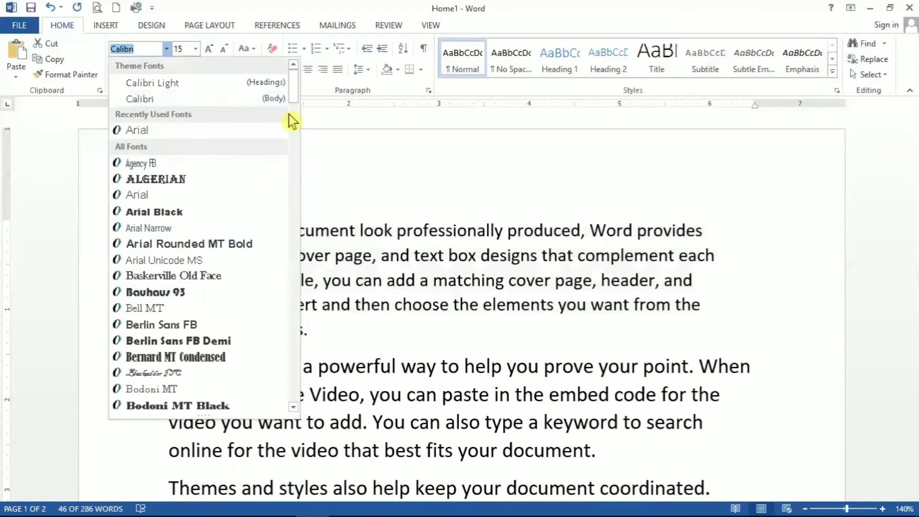
pyautogui.scroll(-12, 294, 154)
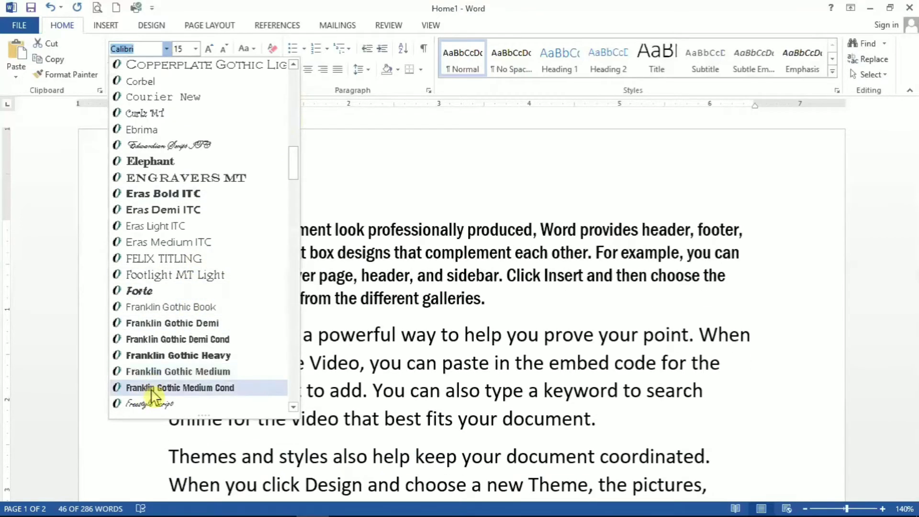
pyautogui.click(150, 389)
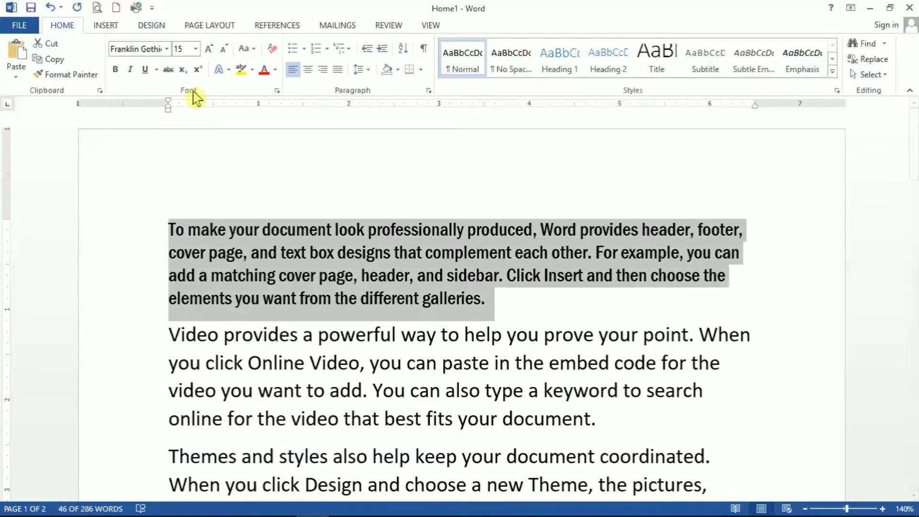
pyautogui.click(167, 49)
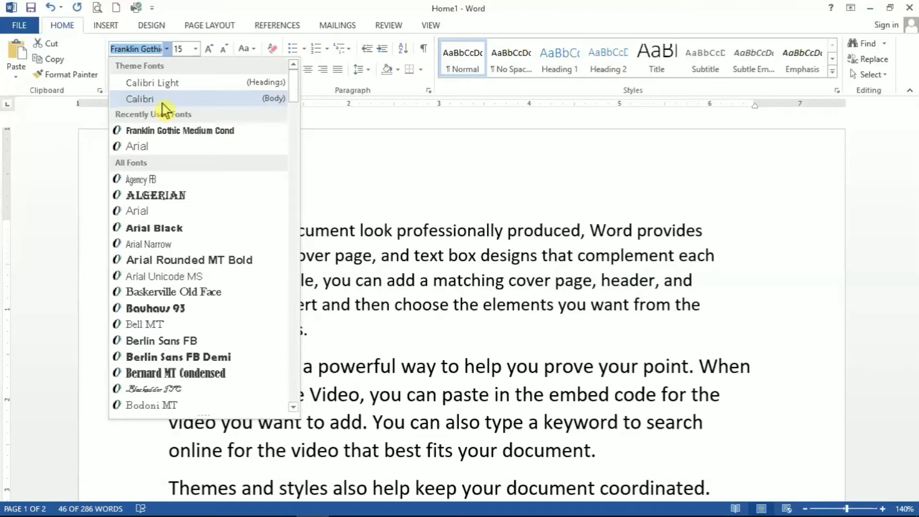
pyautogui.click(328, 176)
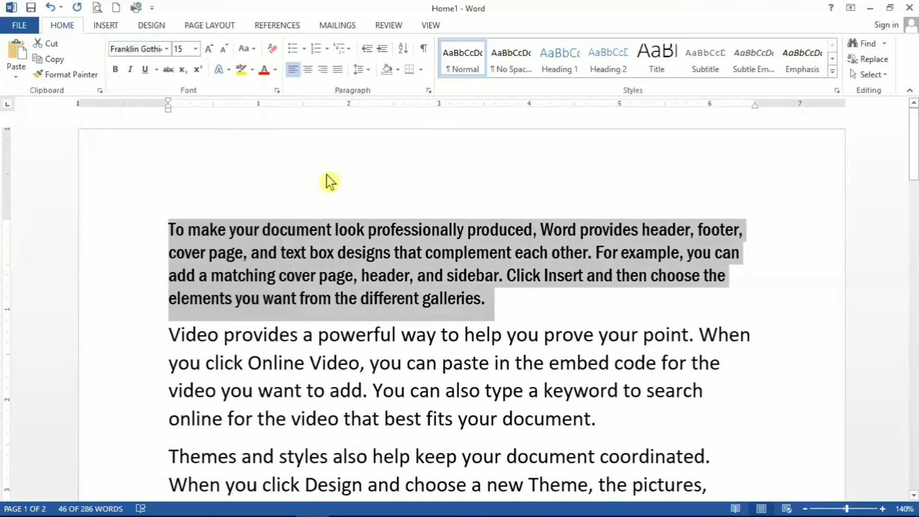
# Apply bold, italic and underline formatting to the first paragraph
pyautogui.click(117, 71)
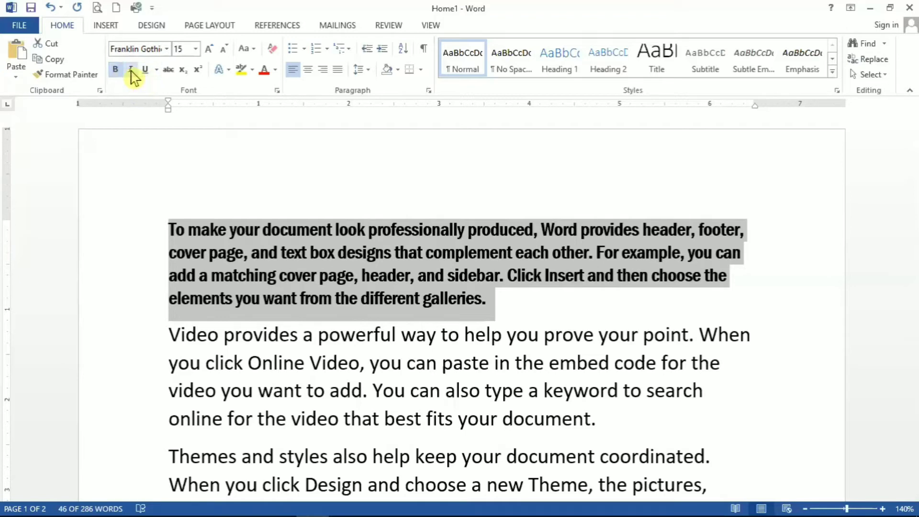
pyautogui.click(131, 70)
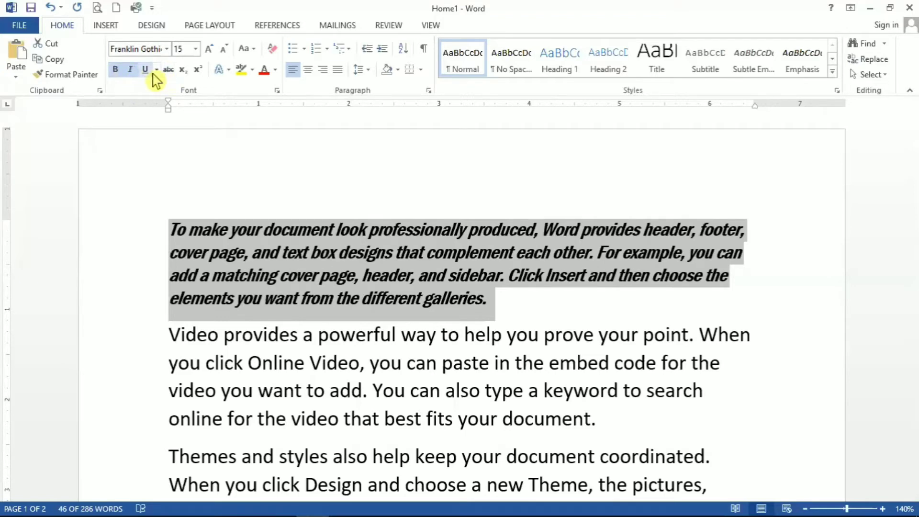
pyautogui.click(146, 70)
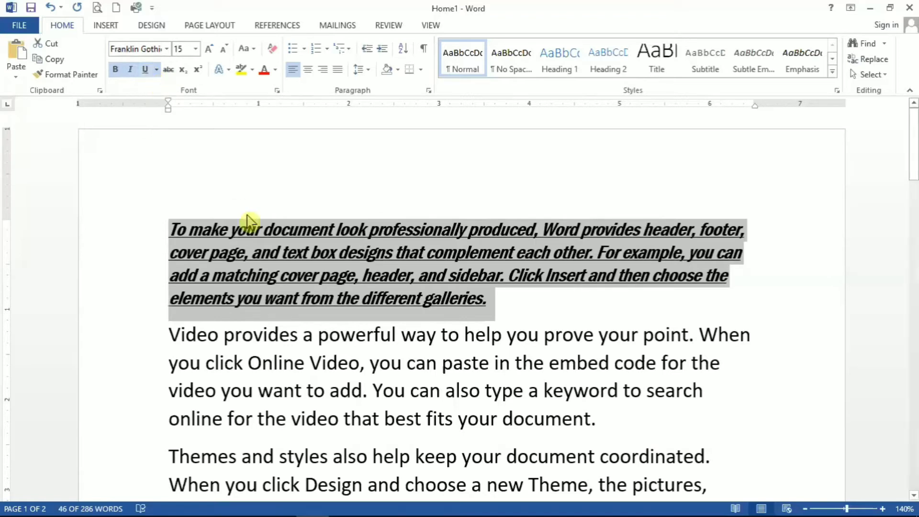
# Set the underline color of the first paragraph to the standard yellow
pyautogui.click(157, 71)
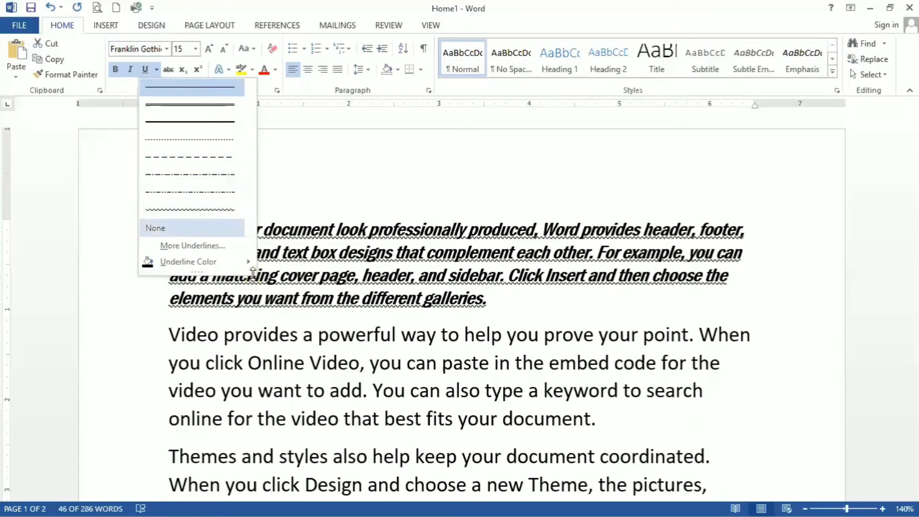
pyautogui.moveTo(247, 266)
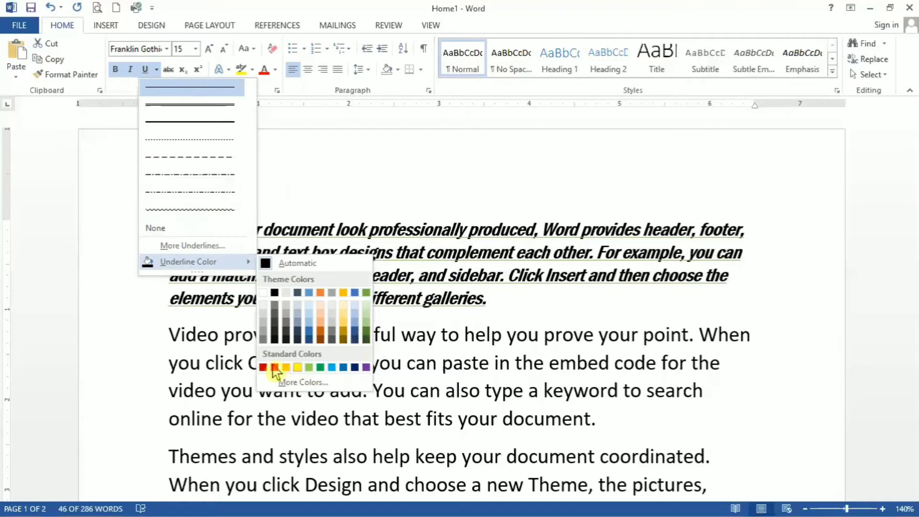
pyautogui.click(297, 367)
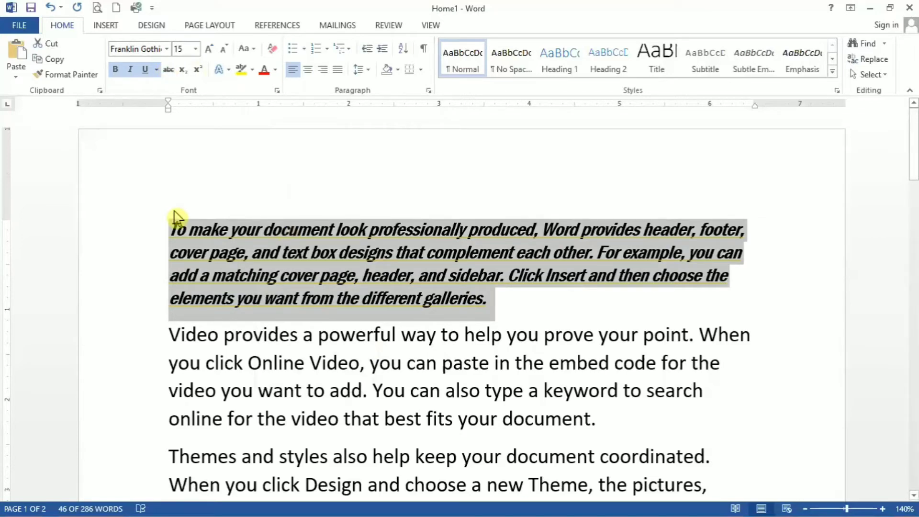
# Remove the italic formatting from the first paragraph, and try strikethrough on it before turning that off again
pyautogui.click(130, 72)
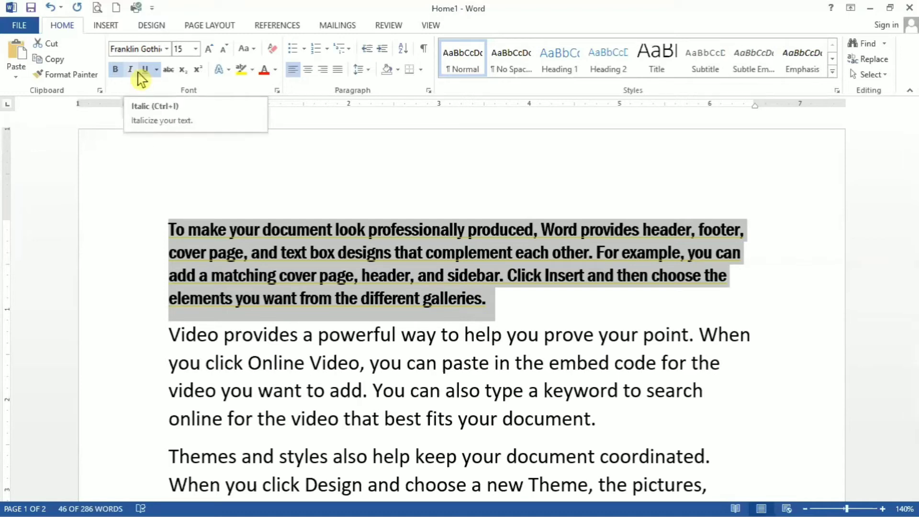
pyautogui.click(169, 70)
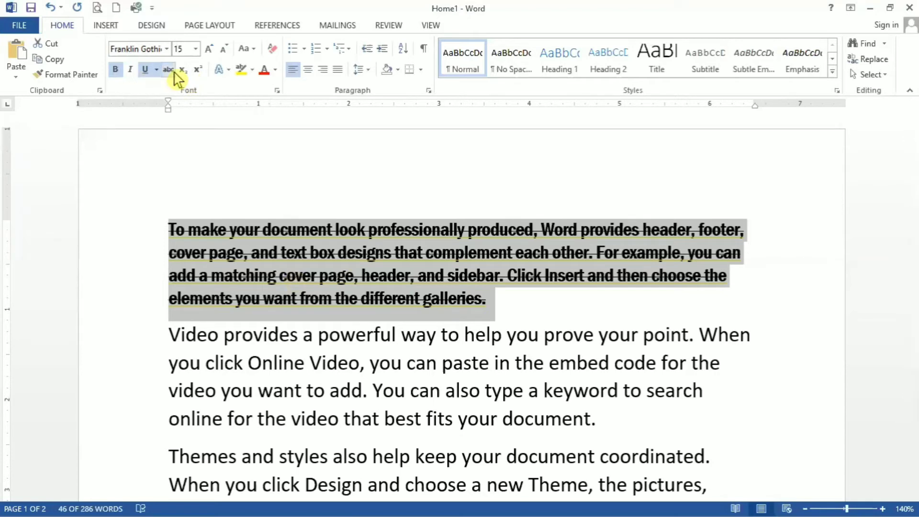
pyautogui.click(172, 71)
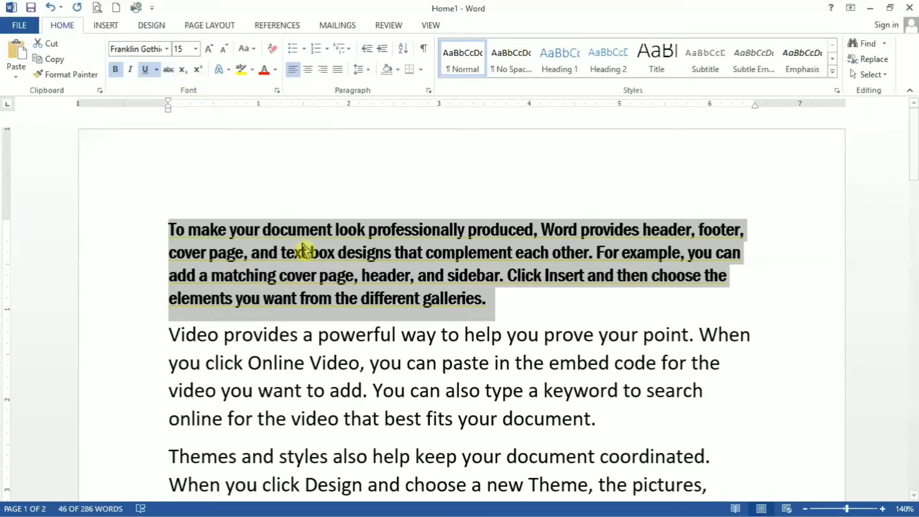
# Enlarge the first paragraph's text stepwise to 22 pt and reduce it stepwise to 12 pt
pyautogui.click(213, 51)
pyautogui.click(213, 50)
pyautogui.click(213, 50)
pyautogui.click(213, 51)
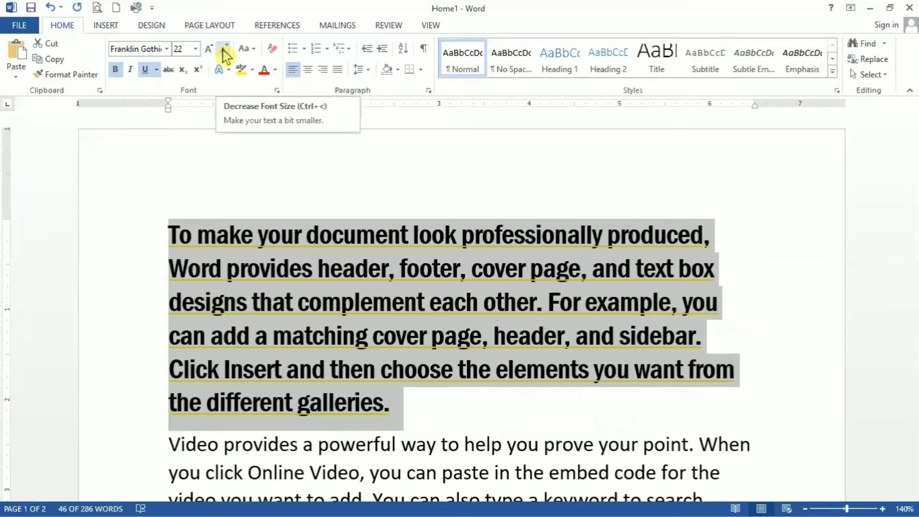
pyautogui.click(229, 56)
pyautogui.click(229, 50)
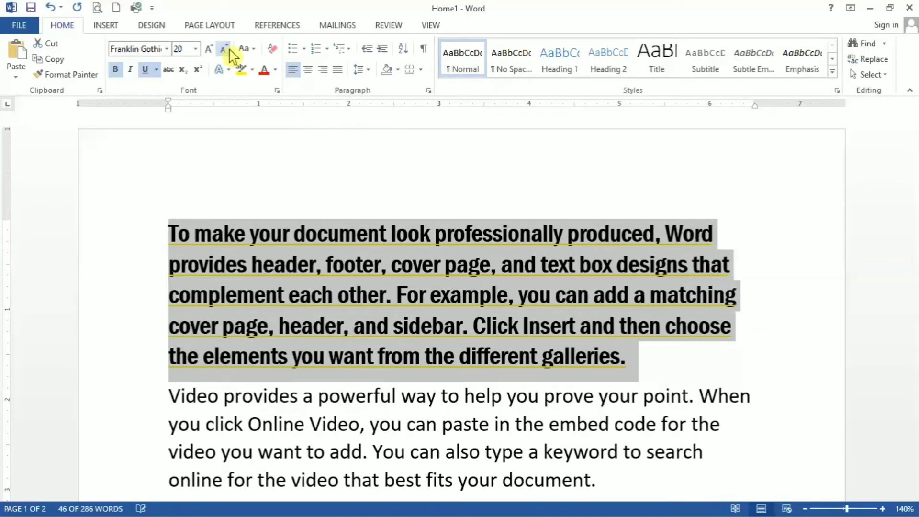
pyautogui.click(229, 50)
pyautogui.click(229, 50)
pyautogui.click(229, 50)
pyautogui.click(229, 49)
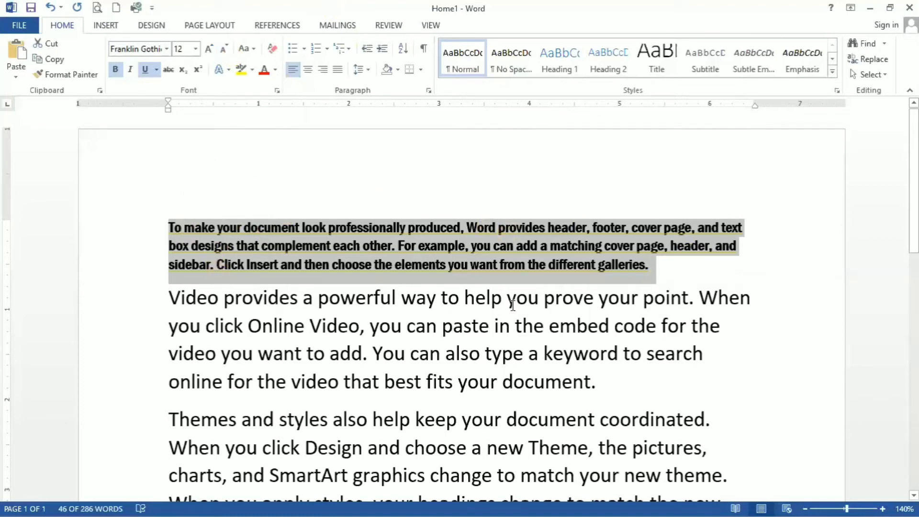
# Add a new line reading H2O before the "Video provides" paragraph and format its 2 as subscript
pyautogui.click(169, 298)
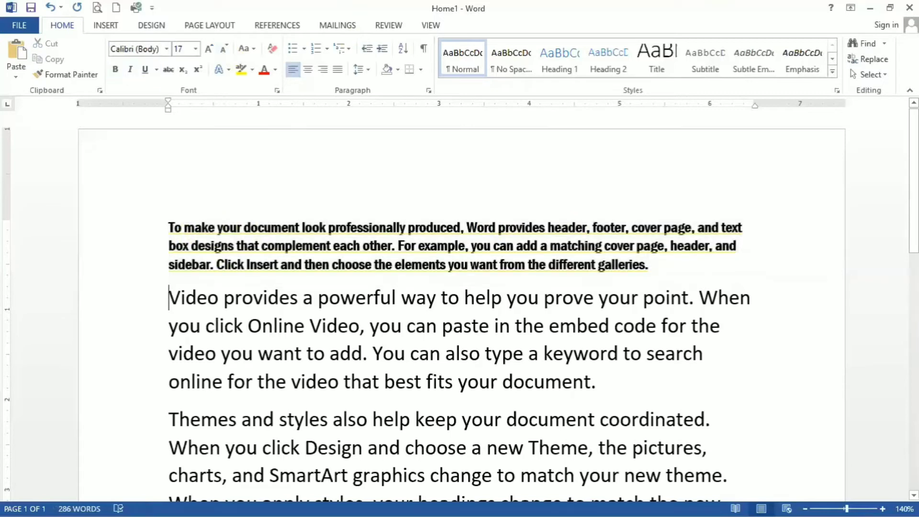
pyautogui.press('Return')
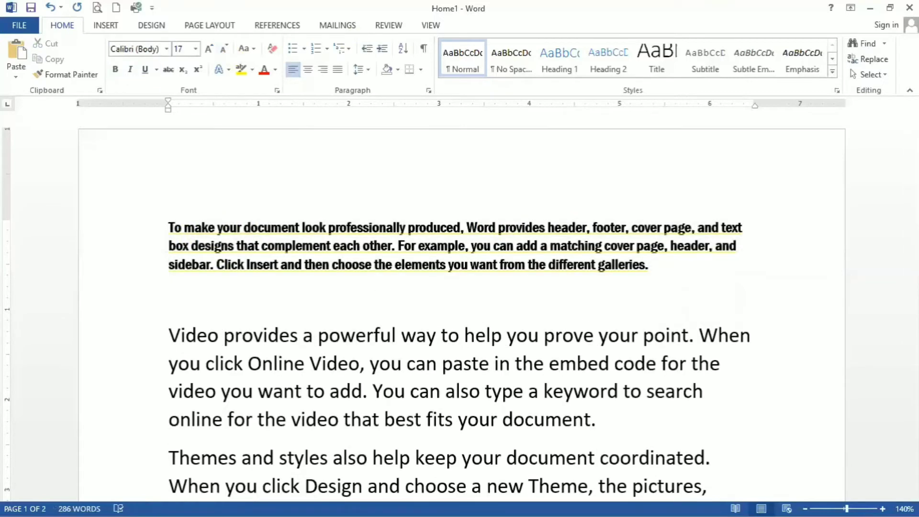
pyautogui.write('H2O')
pyautogui.click(189, 297)
pyautogui.moveTo(189, 295); pyautogui.dragTo(184, 301)
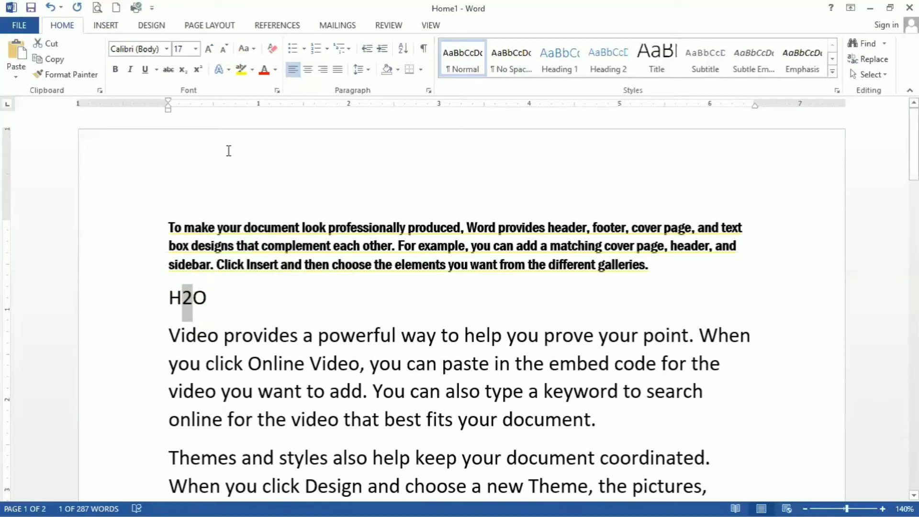
pyautogui.click(182, 71)
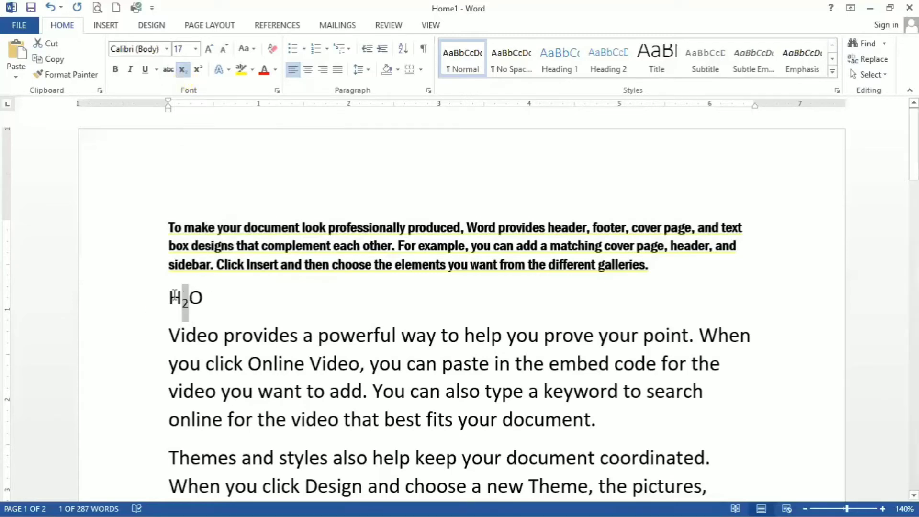
# Add X2 after H2O on the same line and format the 2 following the X as superscript
pyautogui.moveTo(183, 297); pyautogui.dragTo(213, 298)
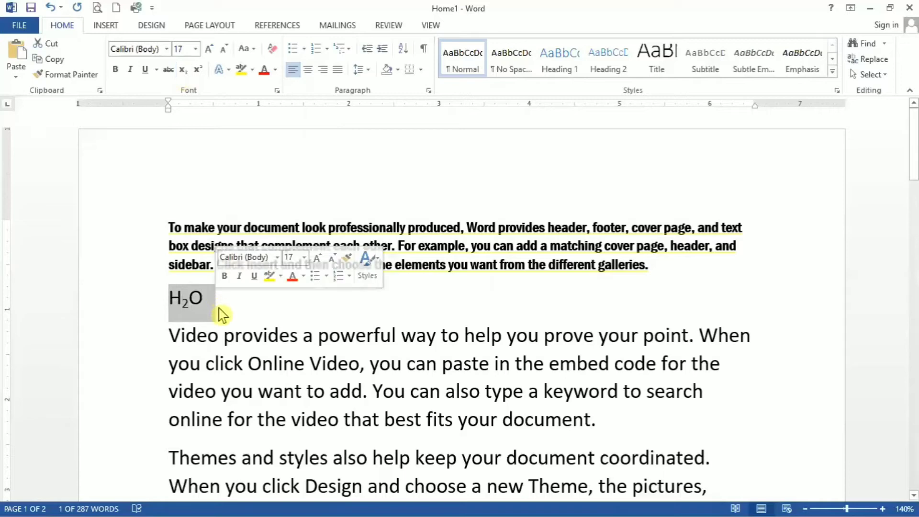
pyautogui.click(222, 315)
pyautogui.write('X')
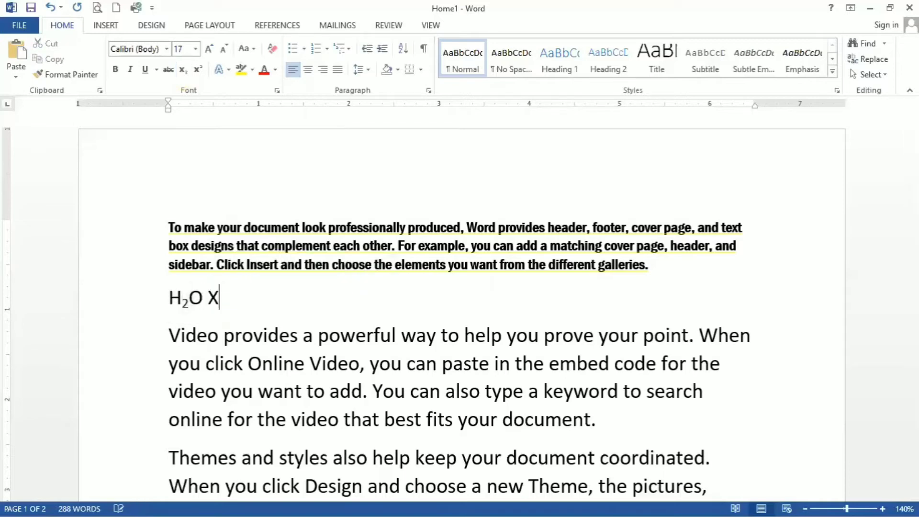
pyautogui.write('@')
pyautogui.press('BackSpace')
pyautogui.write('2')
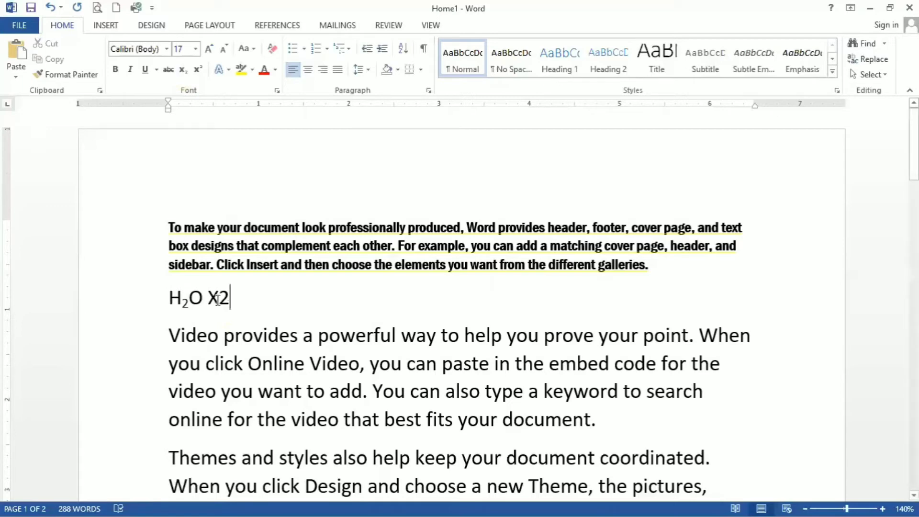
pyautogui.moveTo(219, 298); pyautogui.dragTo(232, 305)
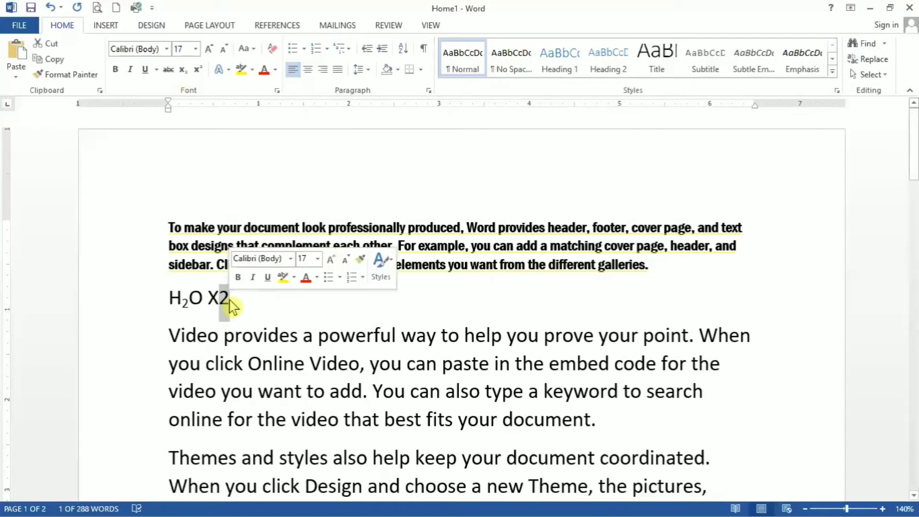
pyautogui.click(201, 73)
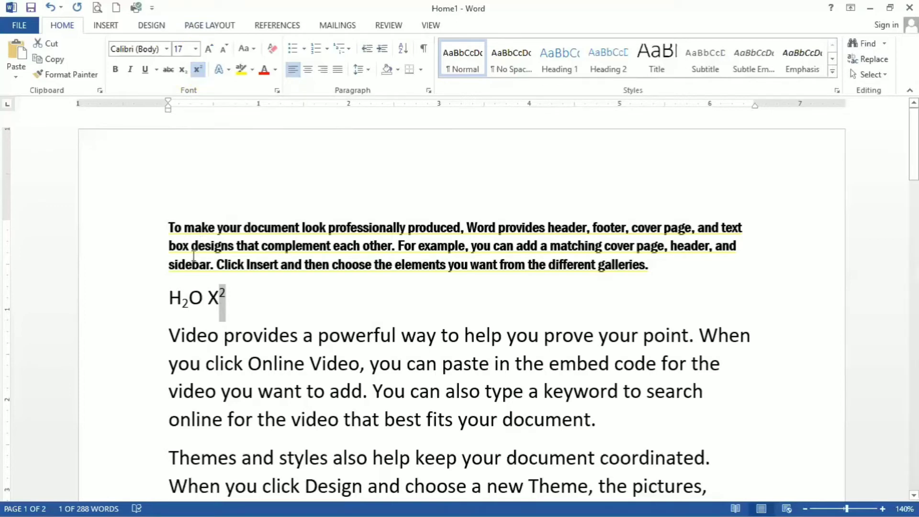
# Apply the plain blue fill text effect to the first paragraph, "To make your document look…"
pyautogui.moveTo(168, 222); pyautogui.dragTo(679, 269)
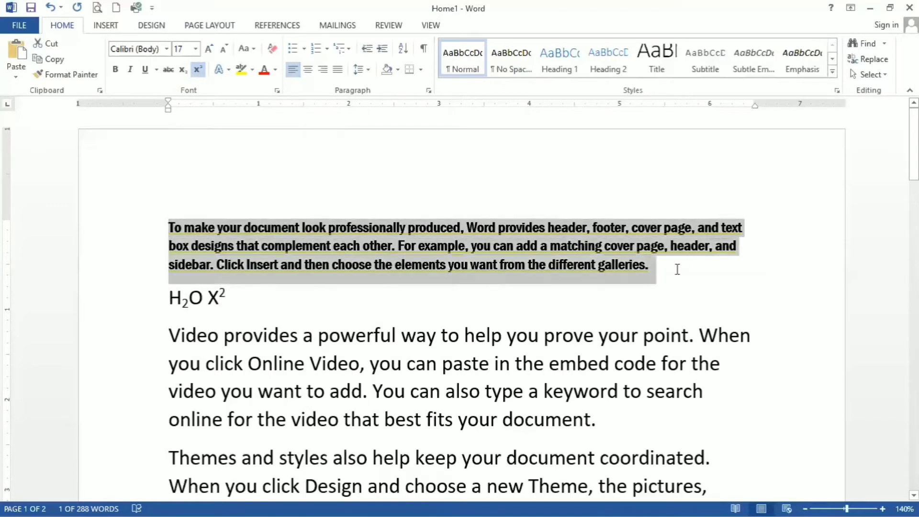
pyautogui.click(221, 70)
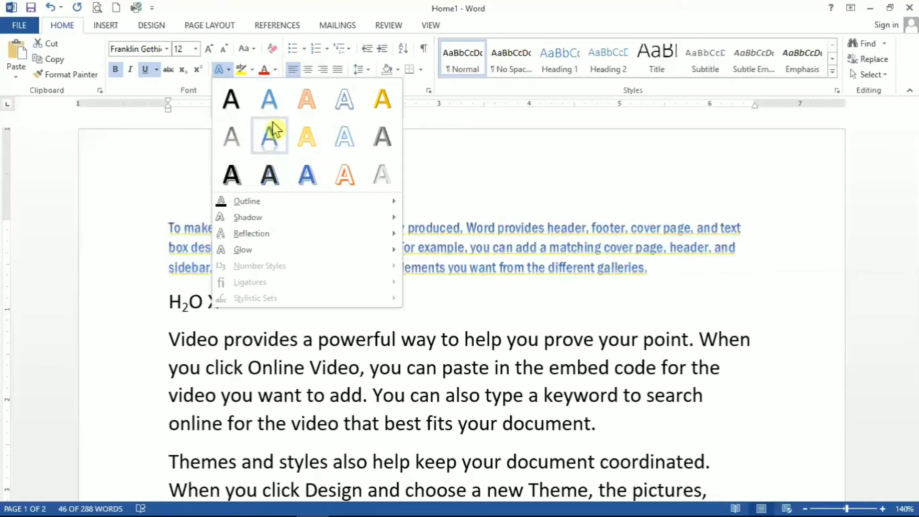
pyautogui.click(271, 103)
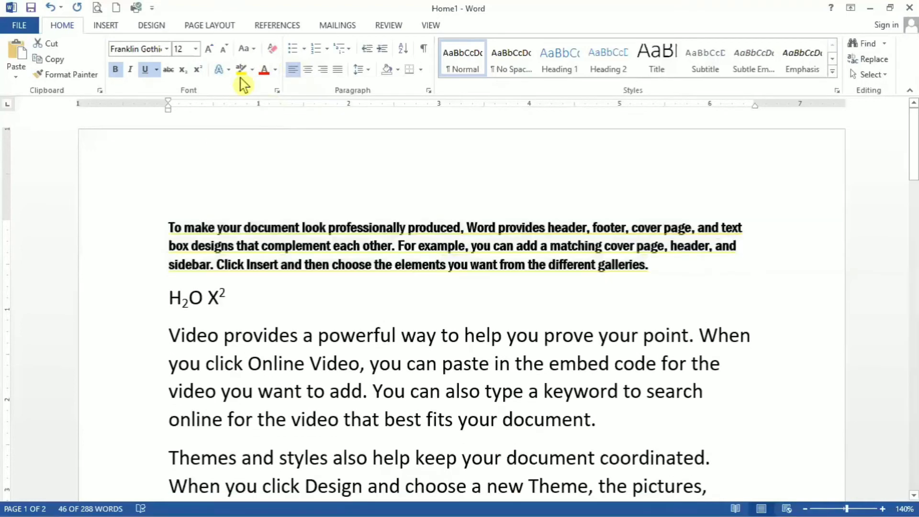
# Apply a text outline in a theme color to the first paragraph
pyautogui.click(229, 71)
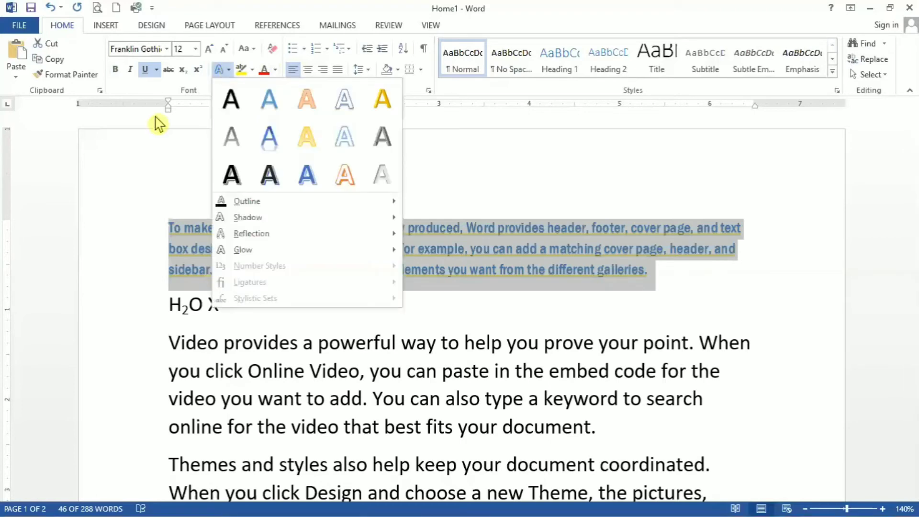
pyautogui.moveTo(396, 203)
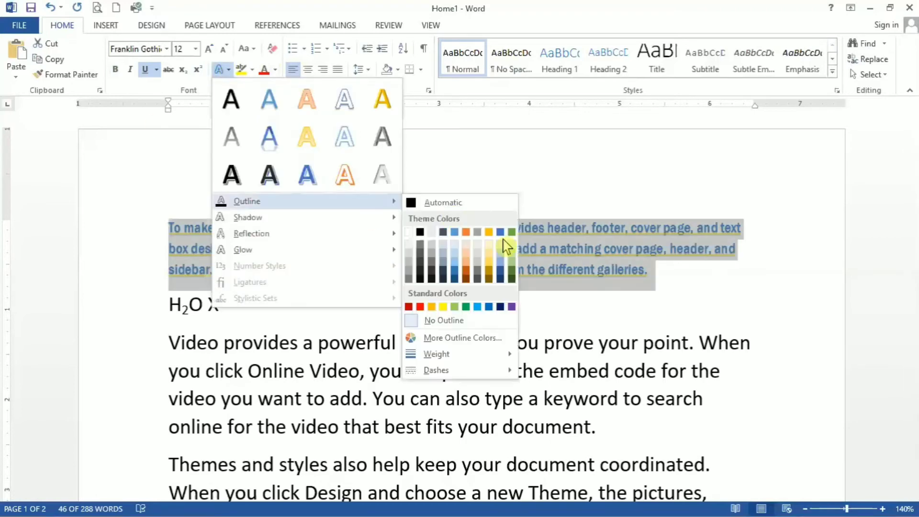
pyautogui.click(467, 234)
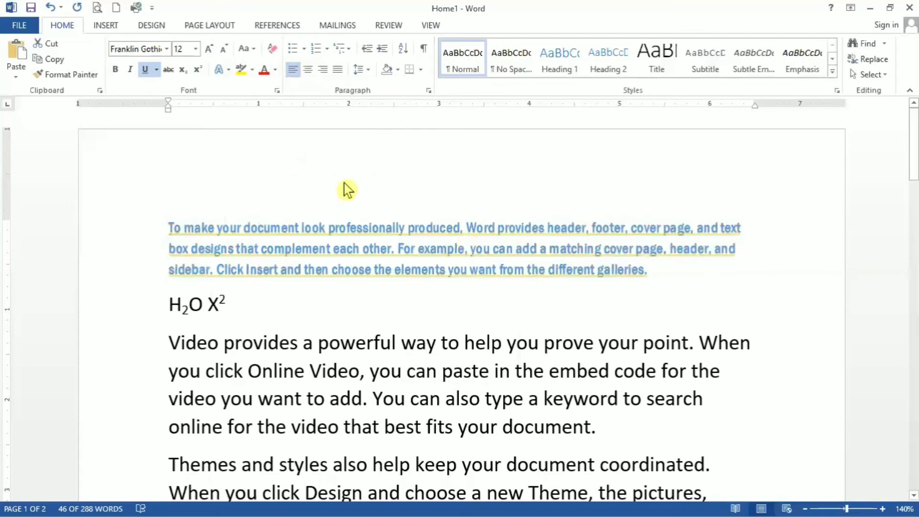
# Apply the first perspective shadow text effect to the opening paragraph, "To make your document look…"
pyautogui.click(230, 71)
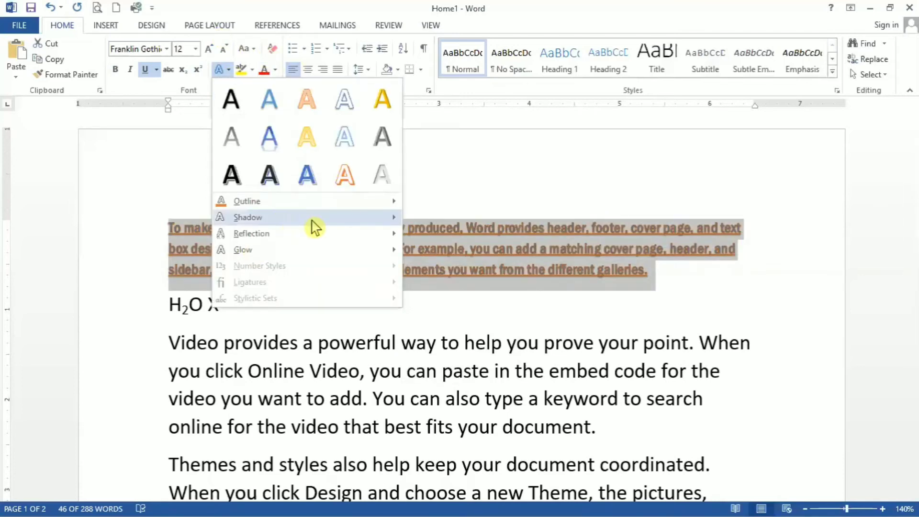
pyautogui.moveTo(314, 218)
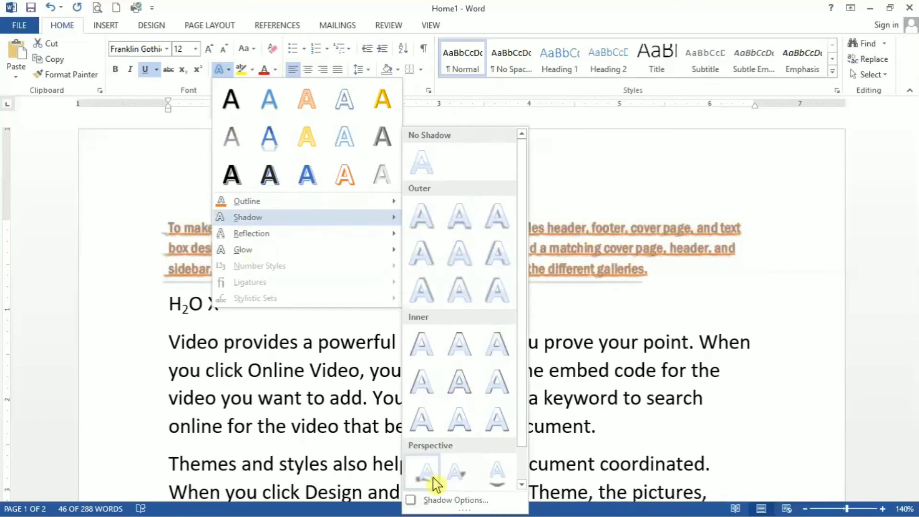
pyautogui.click(429, 477)
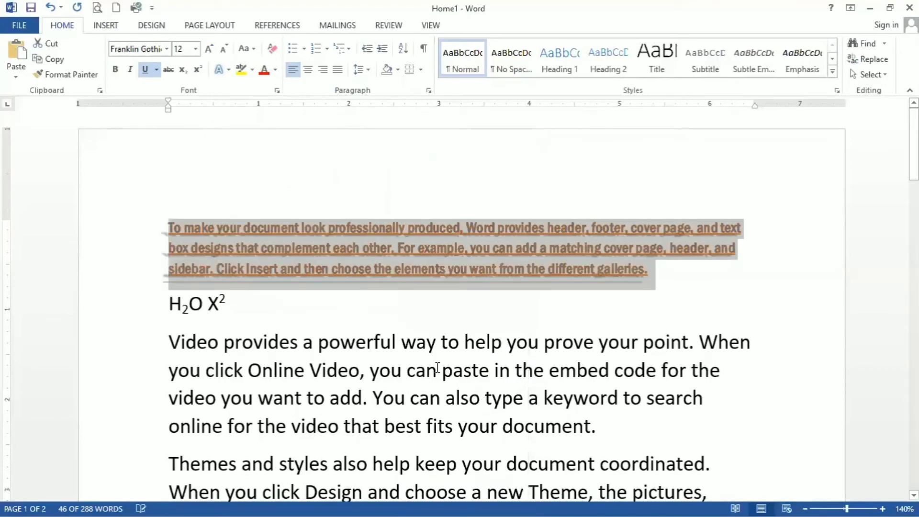
# Undo the shadow and outline text effects on the first paragraph
pyautogui.click(228, 69)
pyautogui.moveTo(262, 255)
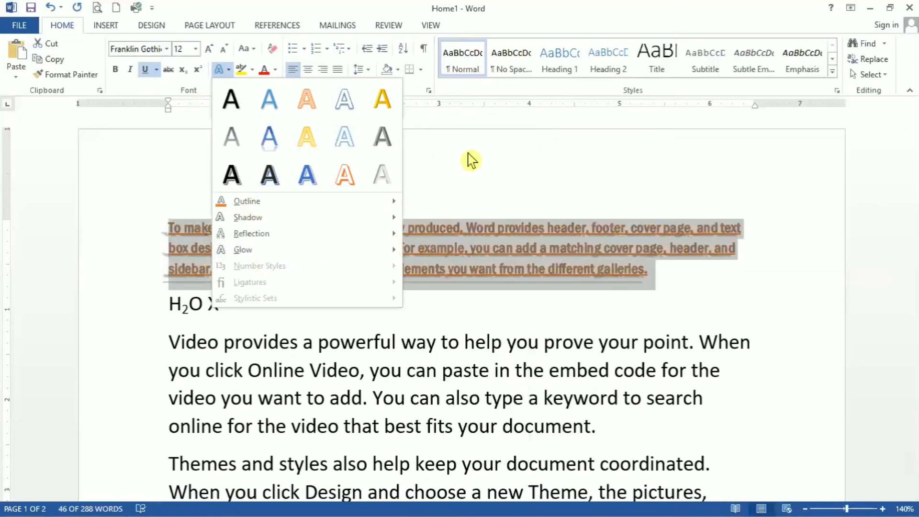
pyautogui.press('Escape')
pyautogui.hotkey('ctrl', 'z')
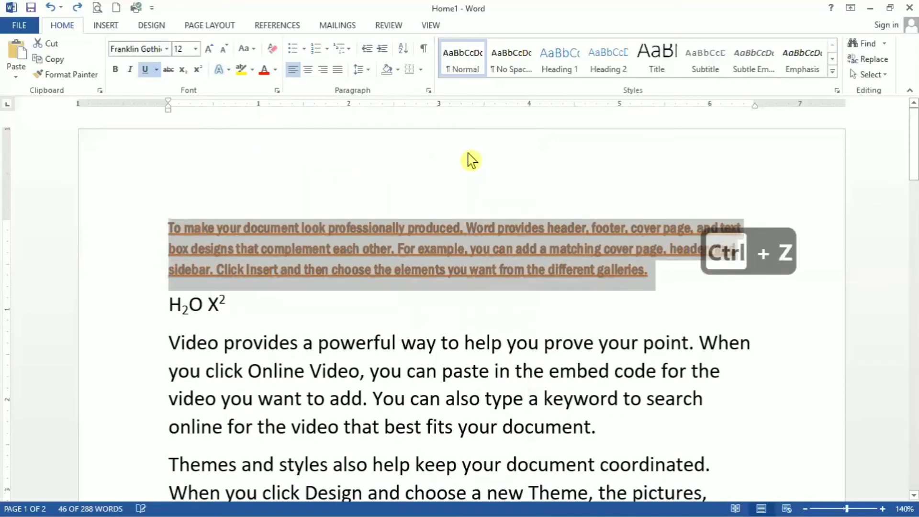
pyautogui.hotkey('ctrl', 'z')
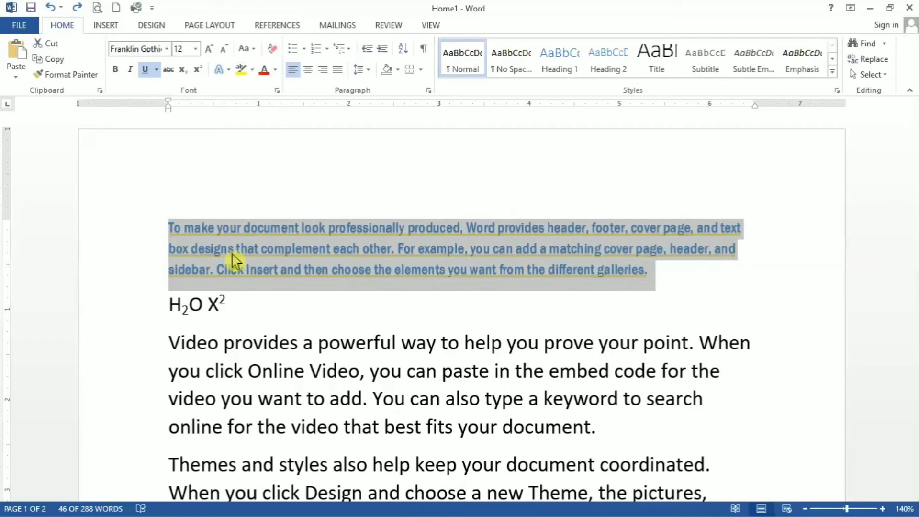
# Highlight the first paragraph, "To make your document look…", in yellow
pyautogui.click(252, 70)
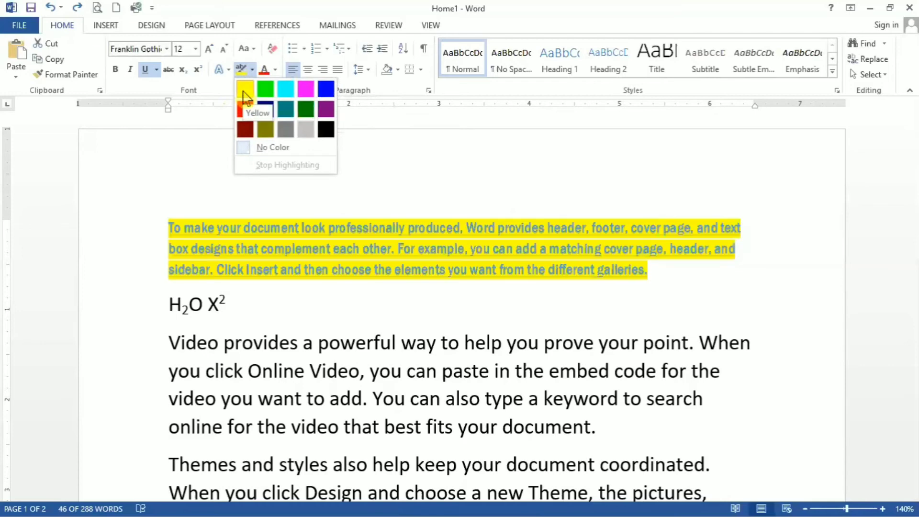
pyautogui.click(246, 95)
pyautogui.press('Right')
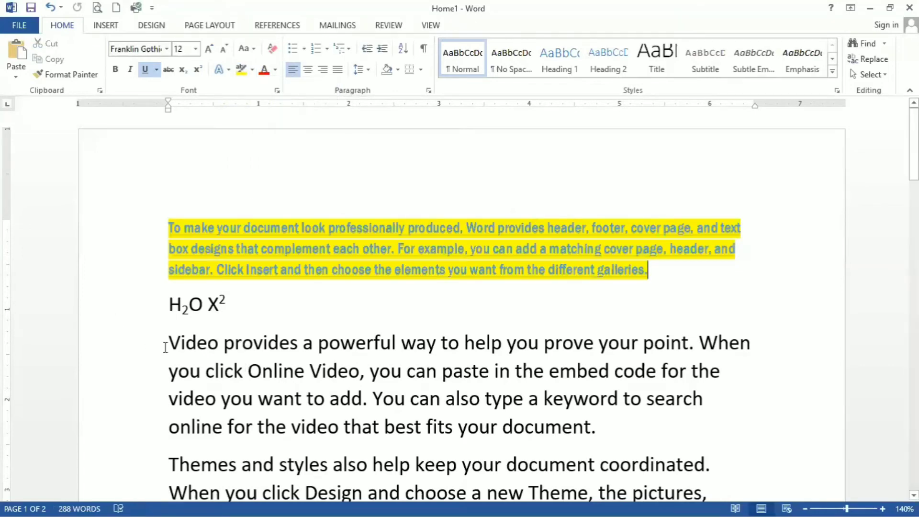
# Highlight the text from "Video provides" through "Online Video" in red
pyautogui.moveTo(164, 342); pyautogui.dragTo(360, 373)
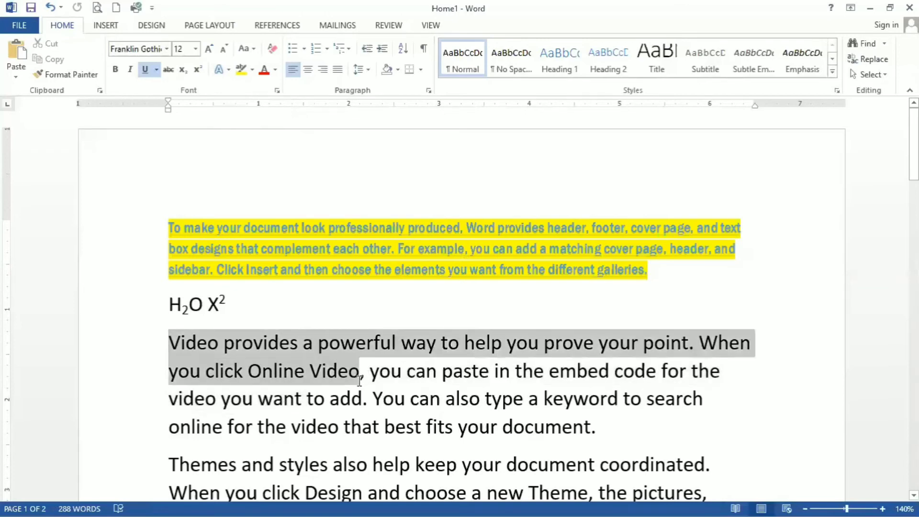
pyautogui.click(253, 70)
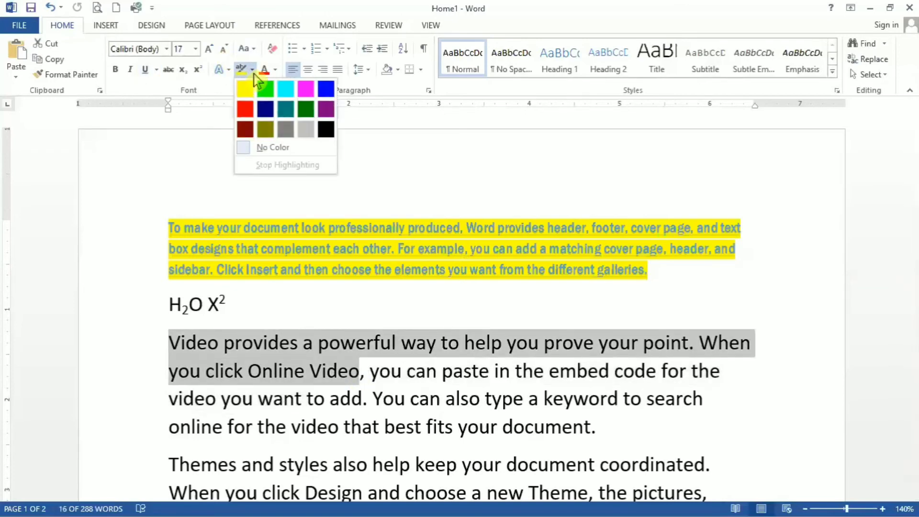
pyautogui.click(249, 119)
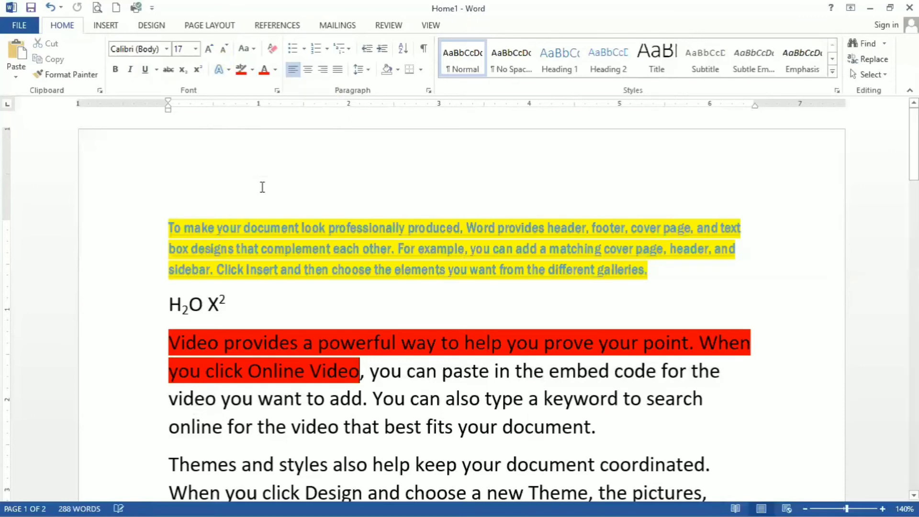
# Select the first paragraph and examine the gradient variations offered for its font color
pyautogui.moveTo(165, 230); pyautogui.dragTo(671, 276)
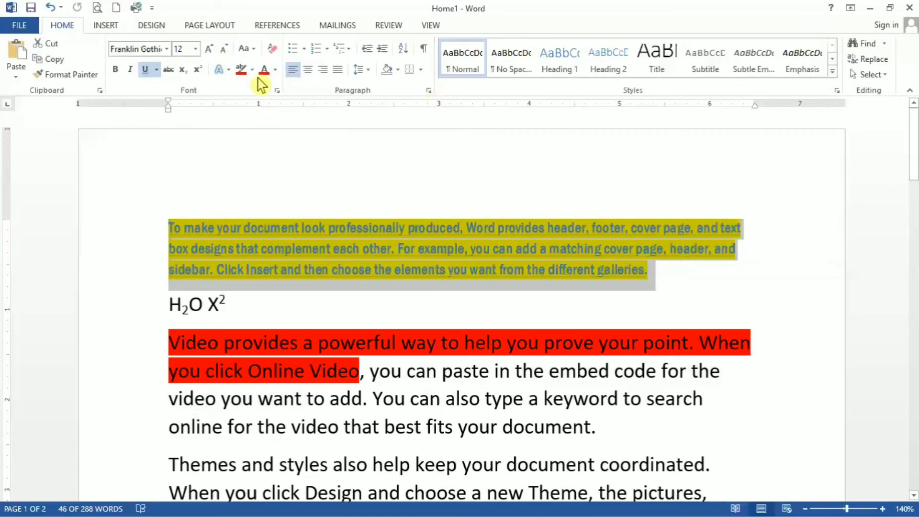
pyautogui.click(276, 70)
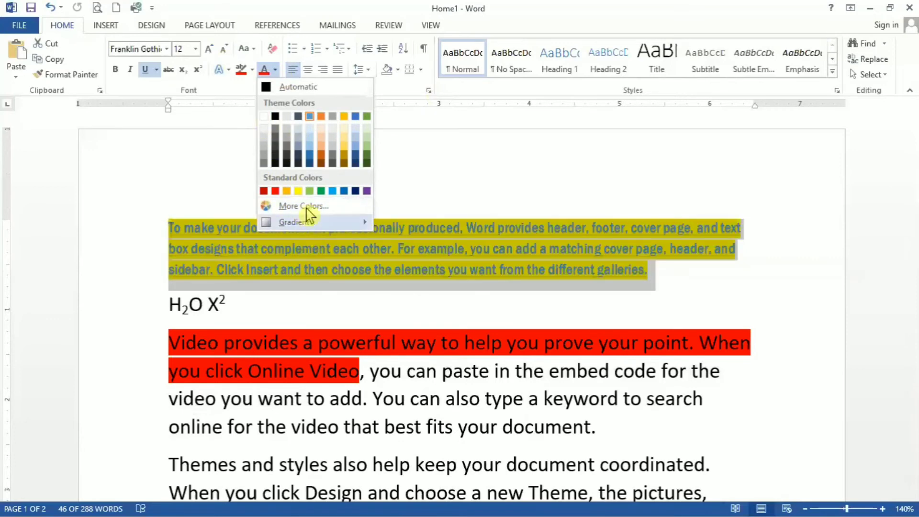
pyautogui.moveTo(309, 226)
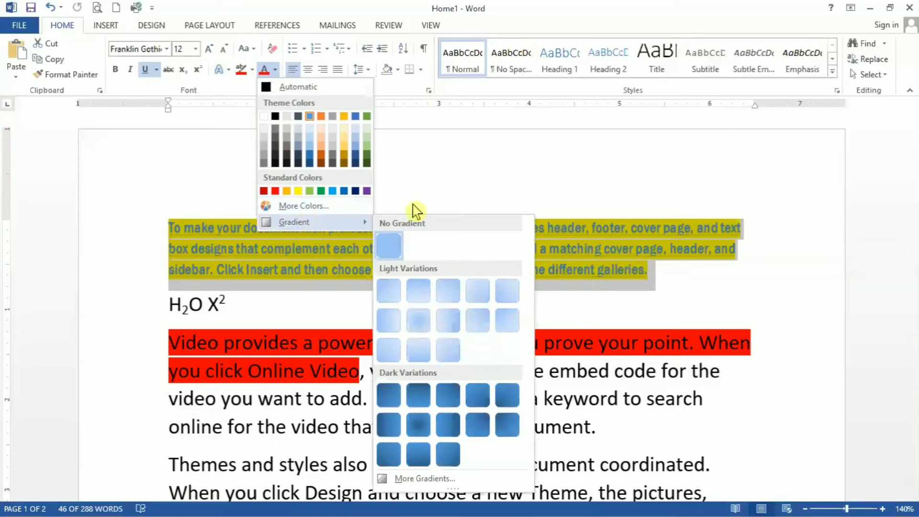
pyautogui.click(309, 295)
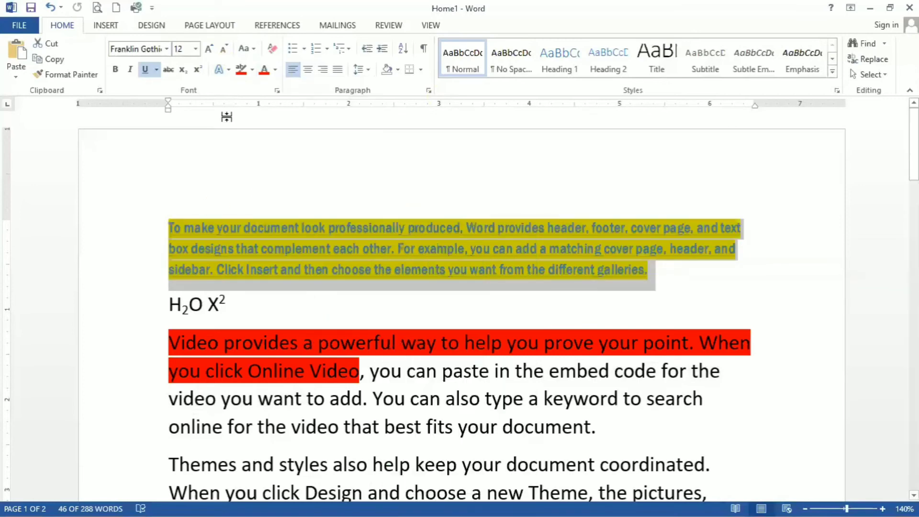
# Remove the highlight color from the whole first paragraph and leave highlighting mode
pyautogui.click(245, 72)
pyautogui.click(252, 70)
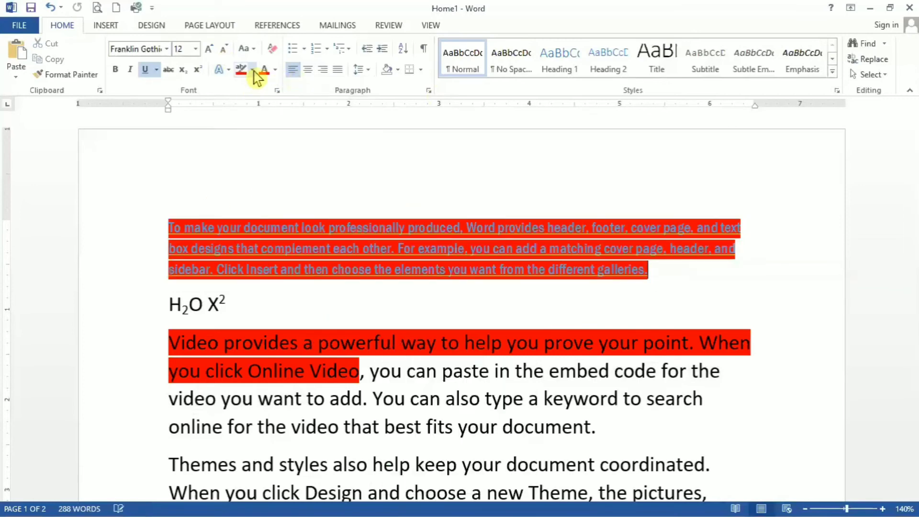
pyautogui.click(261, 147)
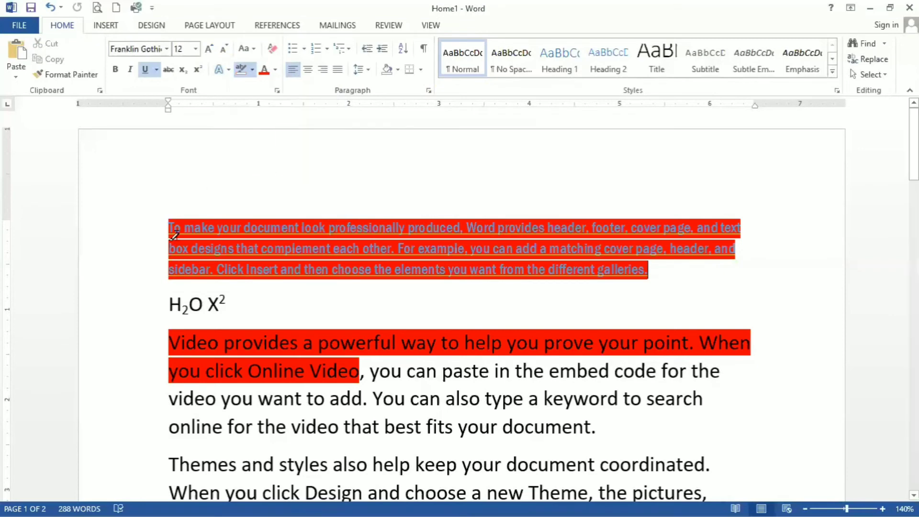
pyautogui.moveTo(168, 221)
pyautogui.mouseDown()
pyautogui.moveTo(338, 284)
pyautogui.moveTo(737, 285)
pyautogui.mouseUp()
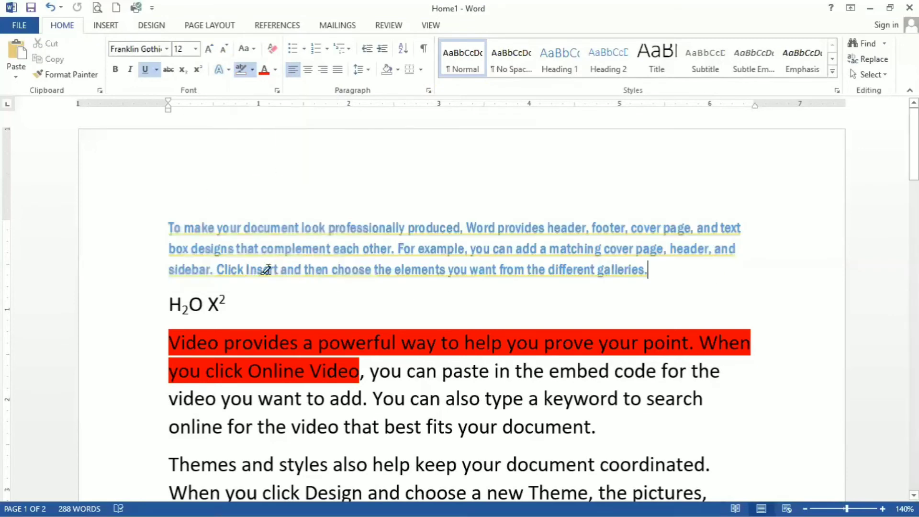
pyautogui.press('Escape')
# Remove the highlight from the beginning of the "Video provides" paragraph by setting it to No Color
pyautogui.moveTo(169, 227); pyautogui.dragTo(745, 232)
pyautogui.moveTo(746, 311); pyautogui.dragTo(739, 314)
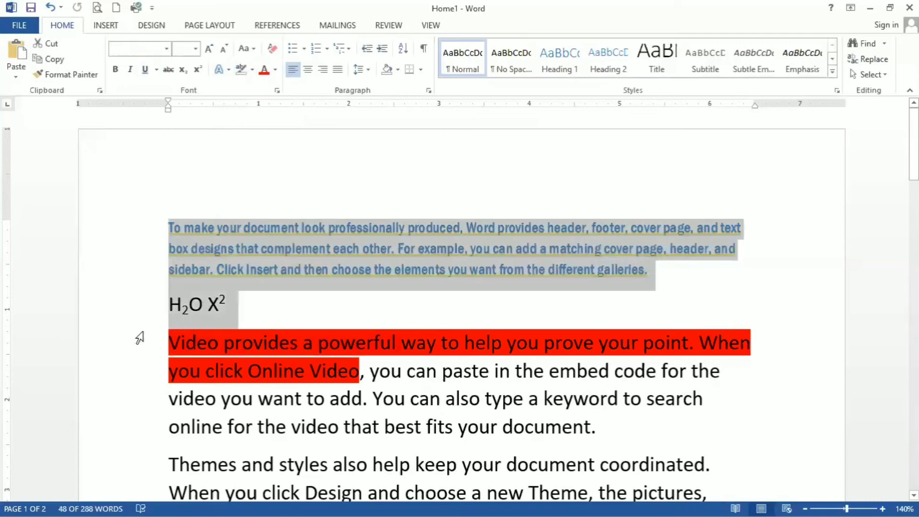
pyautogui.click(167, 338)
pyautogui.moveTo(166, 339); pyautogui.dragTo(406, 372)
pyautogui.click(253, 69)
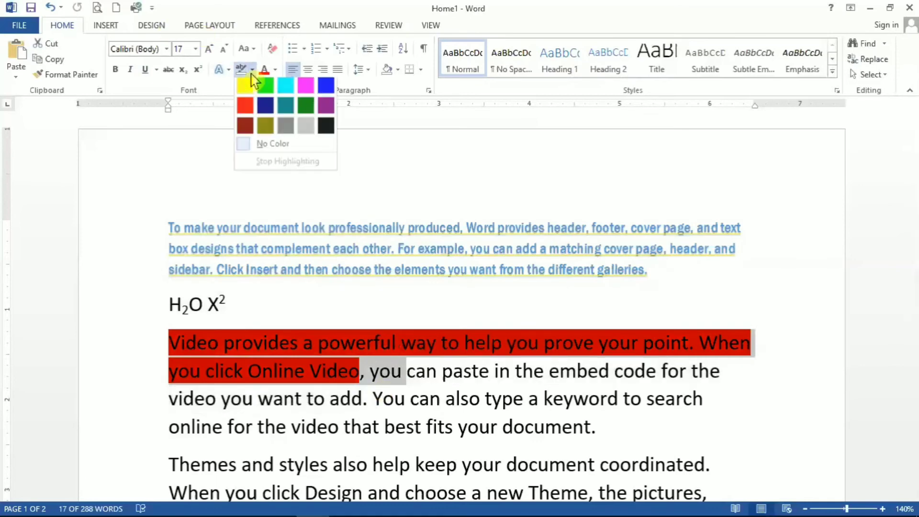
pyautogui.click(264, 153)
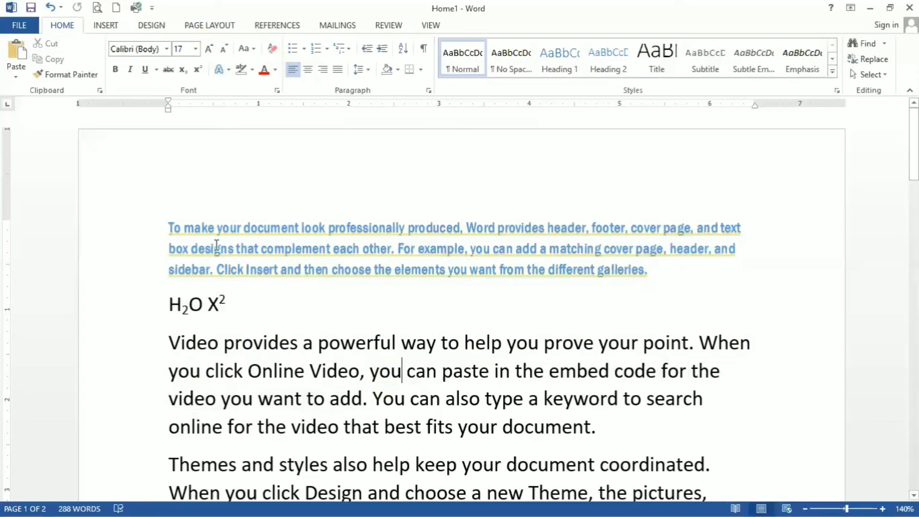
# Make the first paragraph bold and italic and turn off its underline
pyautogui.tripleClick(481, 288)
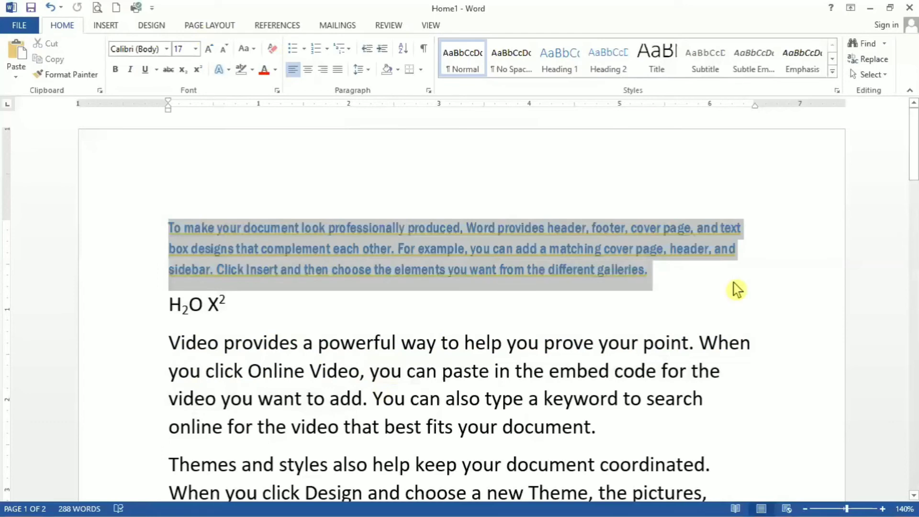
pyautogui.hotkey('ctrl', 'b')
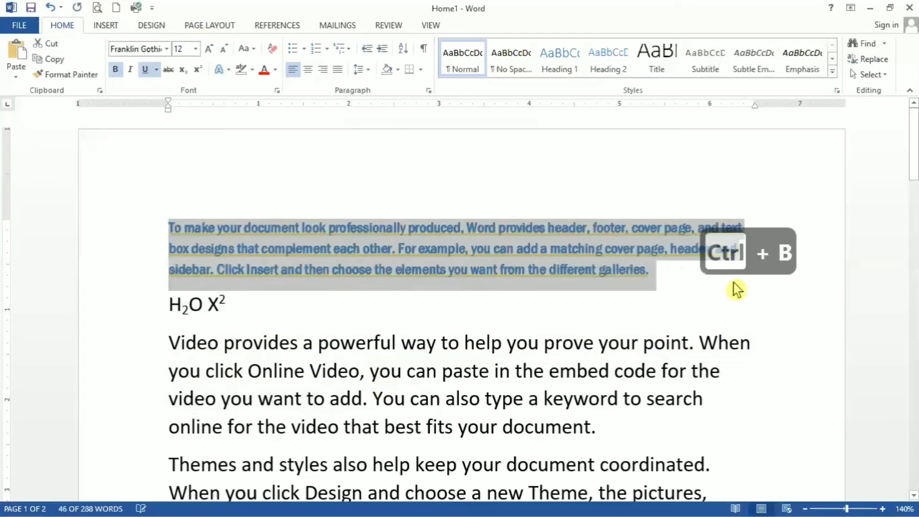
pyautogui.hotkey('ctrl', 'i')
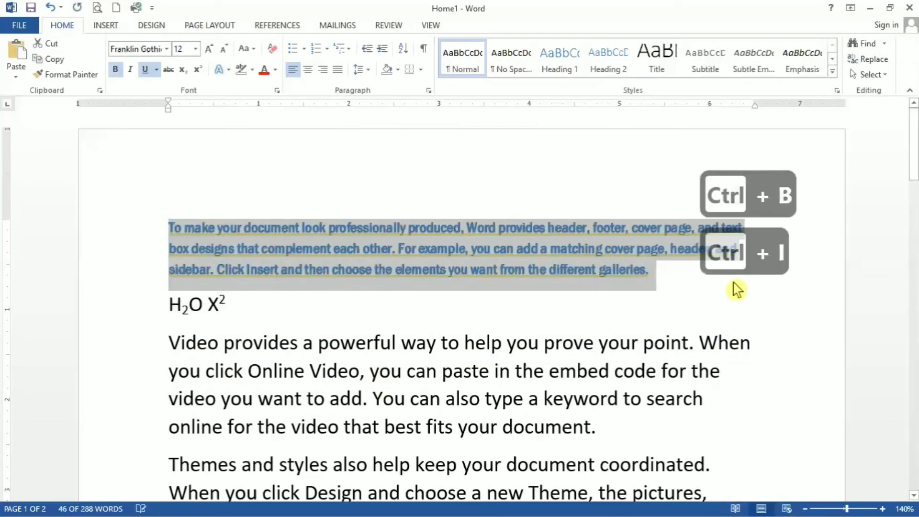
pyautogui.hotkey('ctrl', 'u')
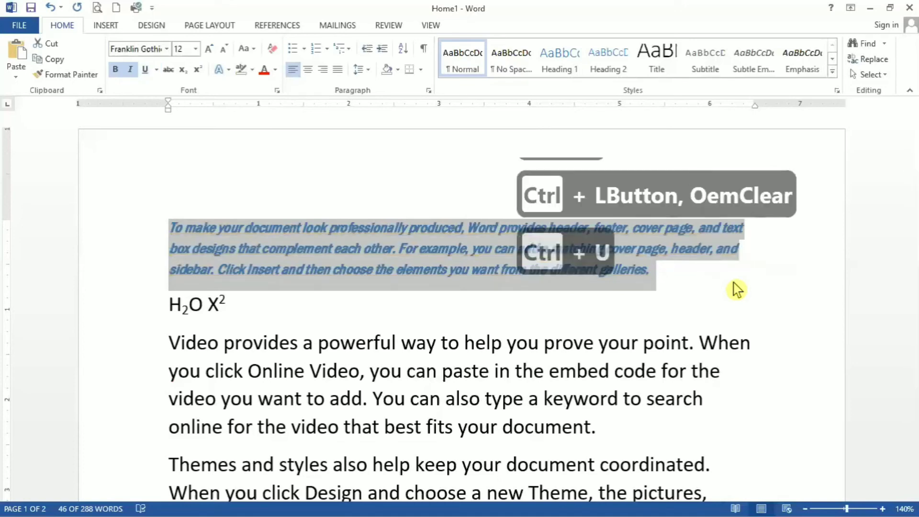
# Increase the first paragraph's font size one point at a time to 15
pyautogui.hotkey('ctrl', ']')
pyautogui.hotkey('ctrl', ']')
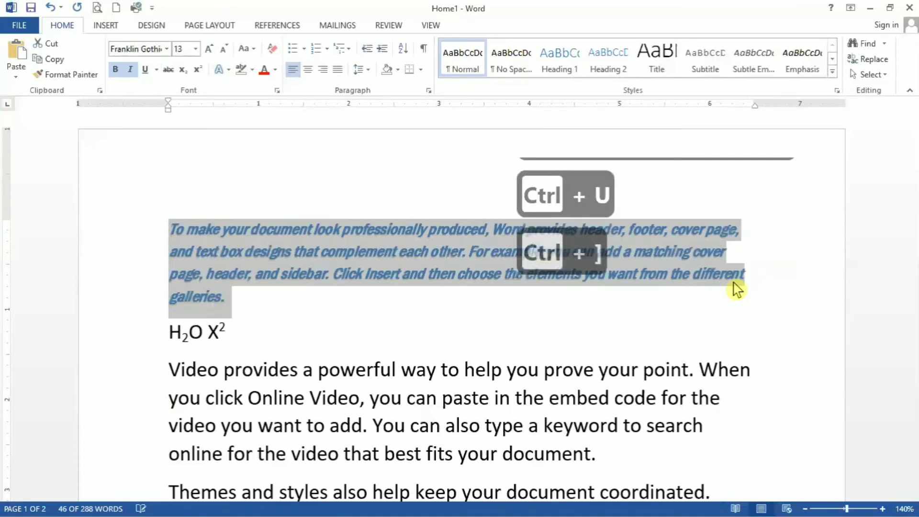
pyautogui.hotkey('ctrl', ']')
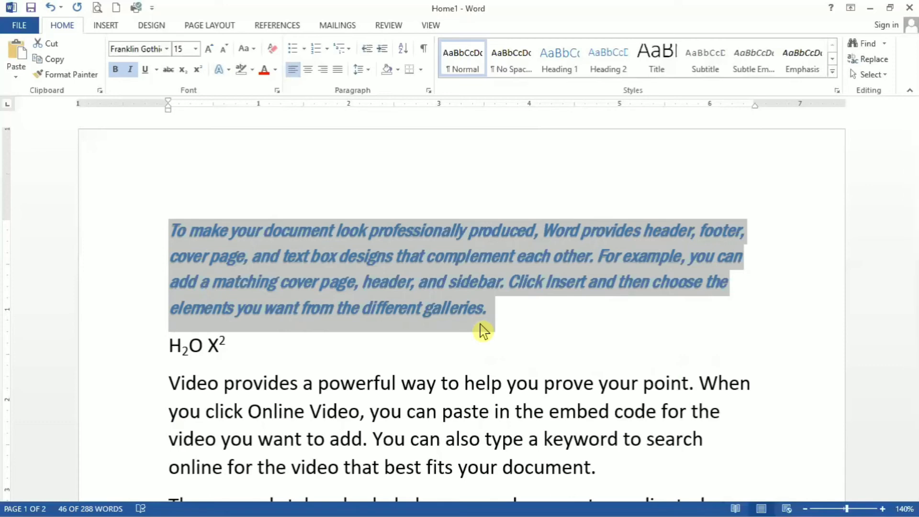
# Clear all formatting from the first paragraph, "To make your document look…"
pyautogui.click(272, 48)
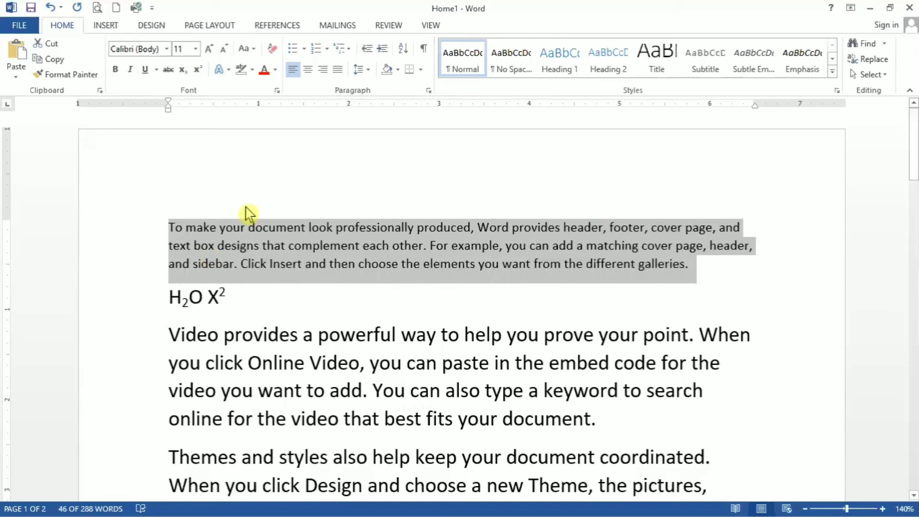
pyautogui.click(254, 49)
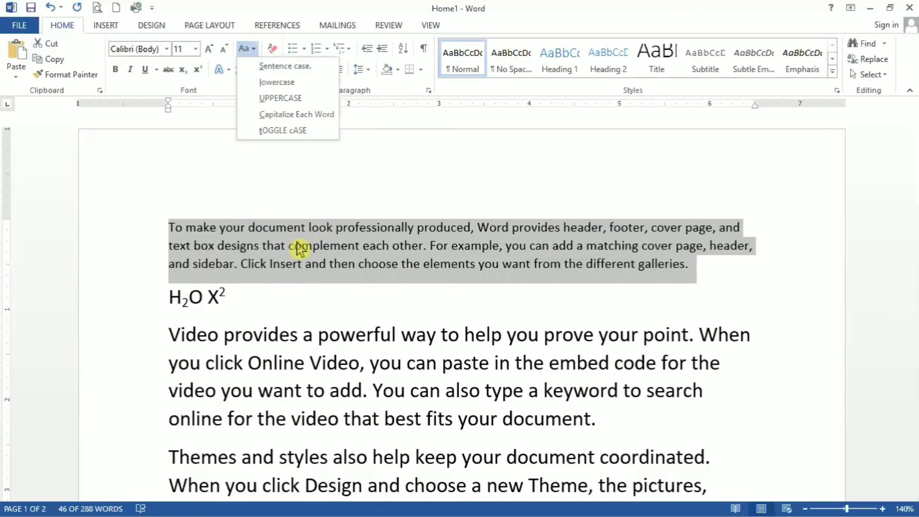
pyautogui.hotkey('ctrl', ']')
pyautogui.hotkey('ctrl', ']')
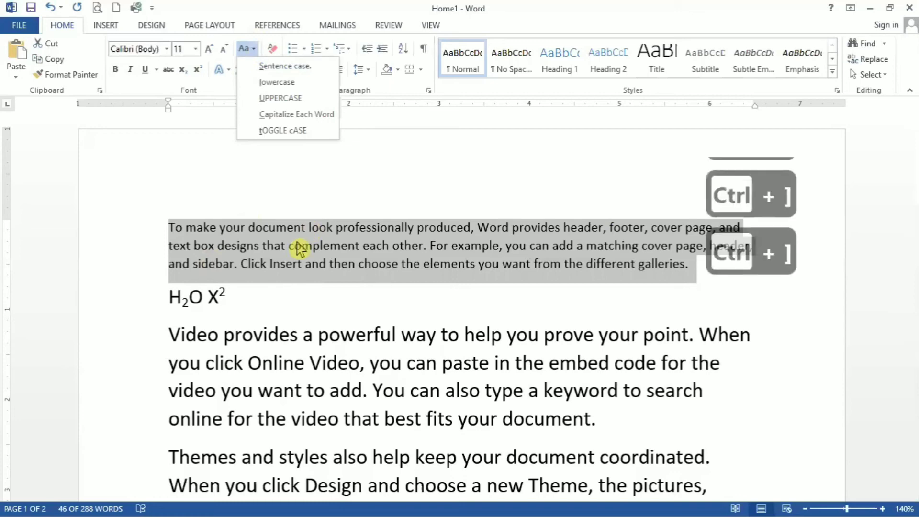
pyautogui.click(314, 267)
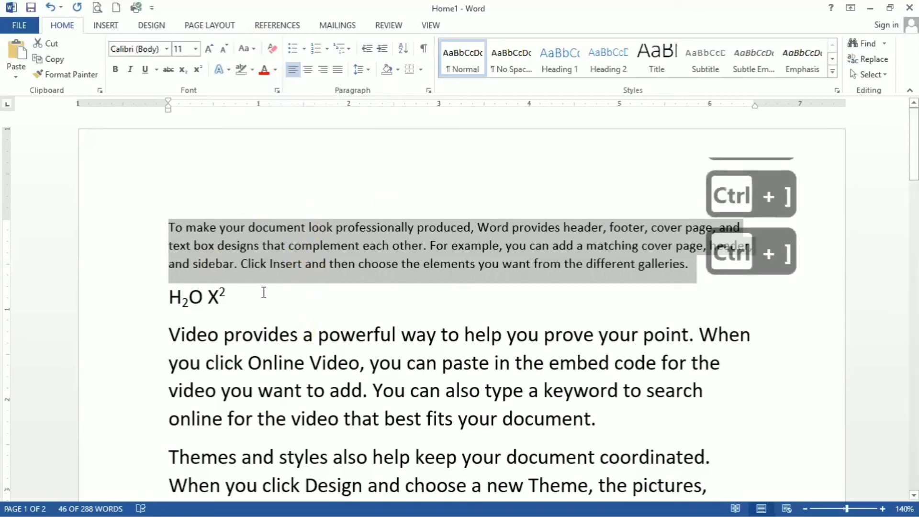
# Change the entire "Video provides a powerful way…" paragraph to lowercase
pyautogui.moveTo(169, 336); pyautogui.dragTo(626, 421)
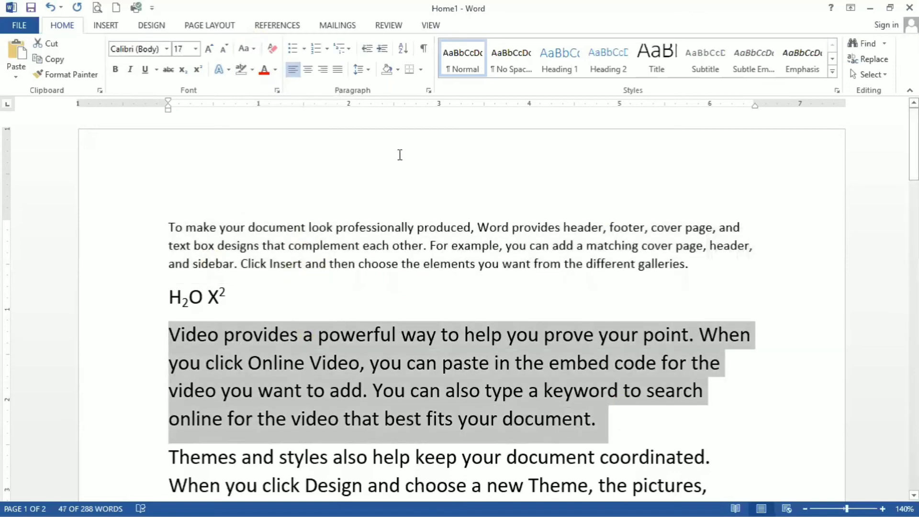
pyautogui.click(247, 49)
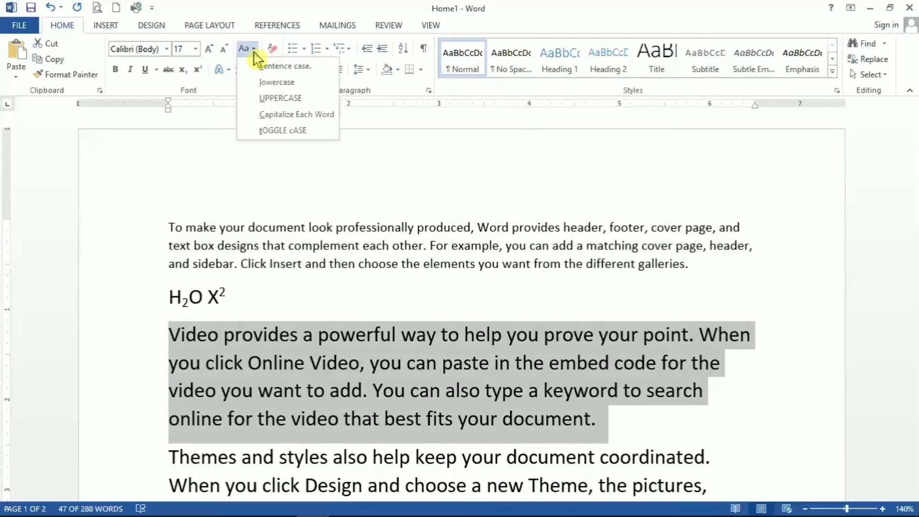
pyautogui.click(276, 82)
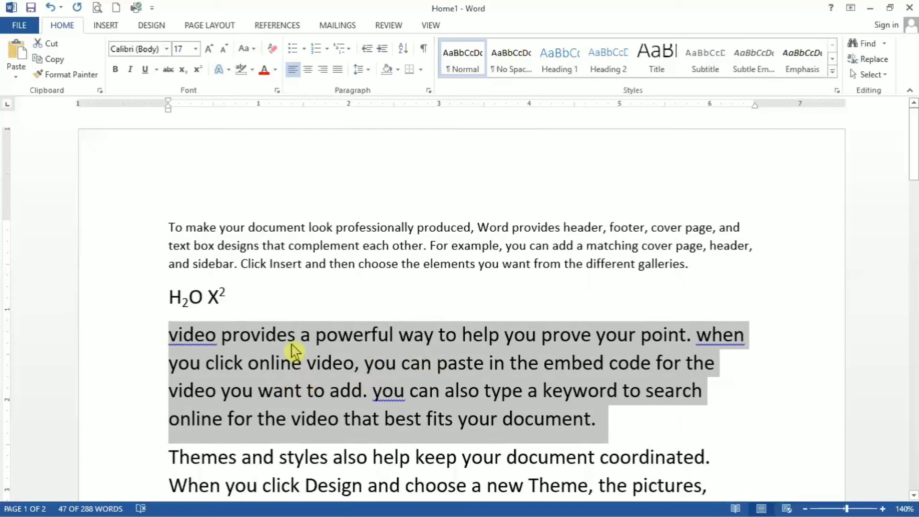
# Change the selected "Video provides a powerful way…" paragraph to sentence case, then to uppercase
pyautogui.click(249, 49)
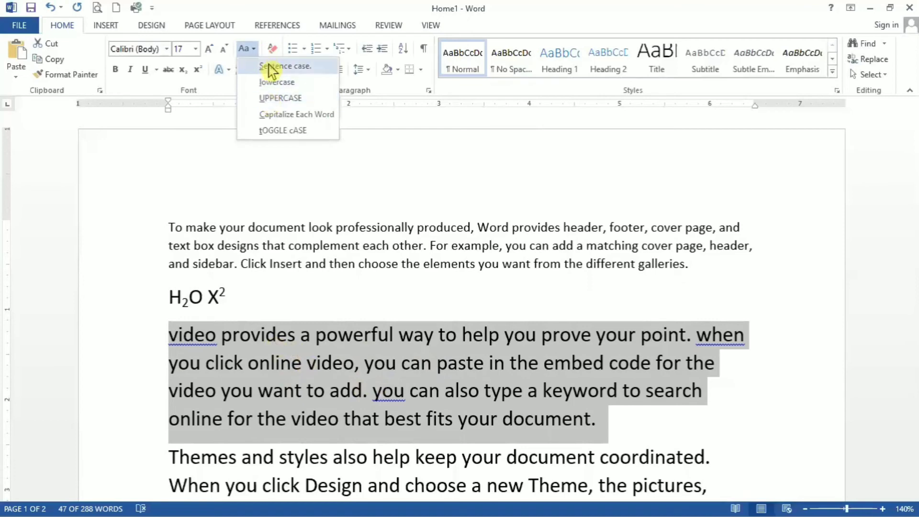
pyautogui.click(272, 67)
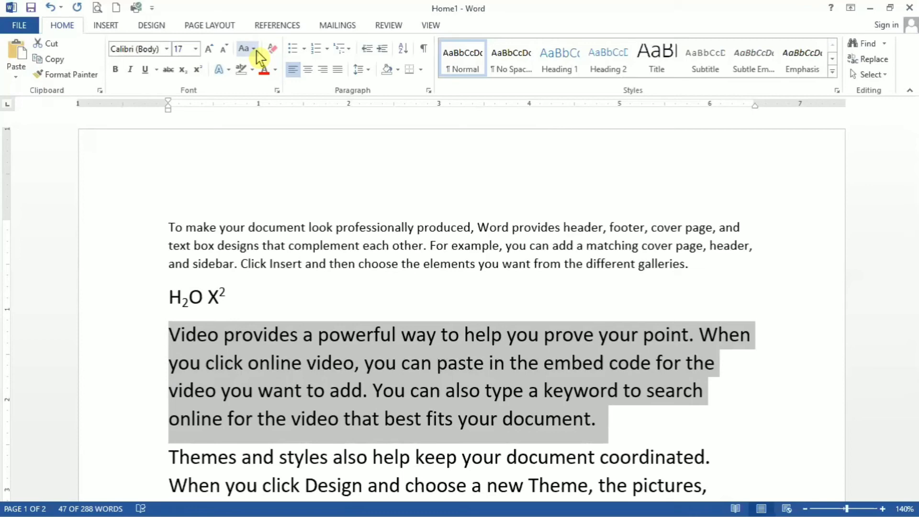
pyautogui.click(257, 51)
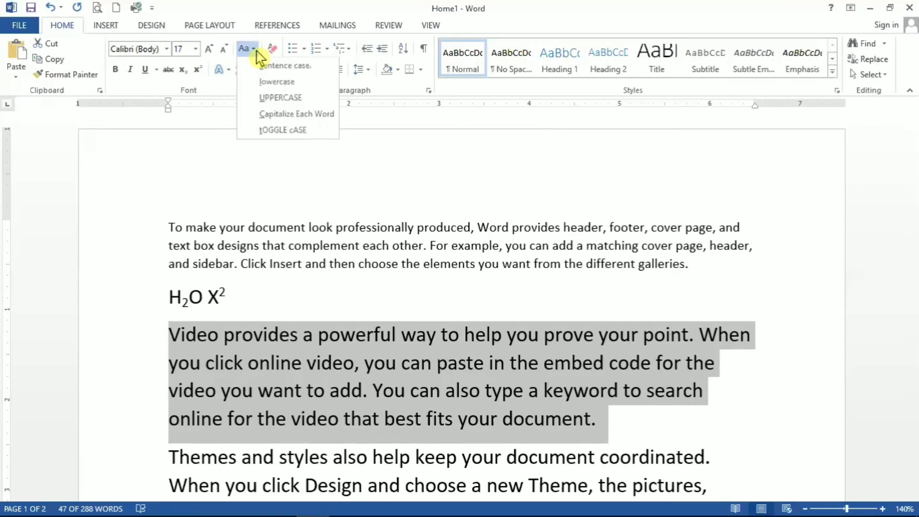
pyautogui.click(282, 99)
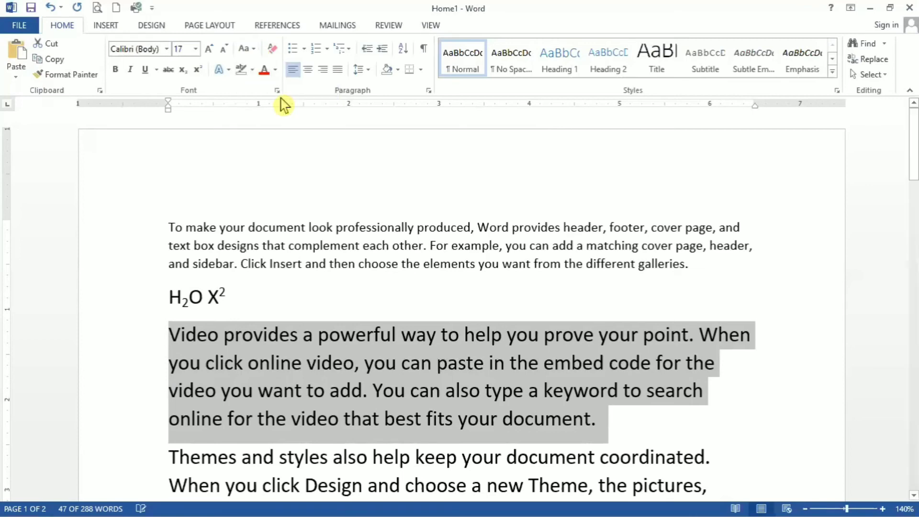
# Capitalize each word of the "Video provides…" paragraph, then apply toggle case to it
pyautogui.click(253, 49)
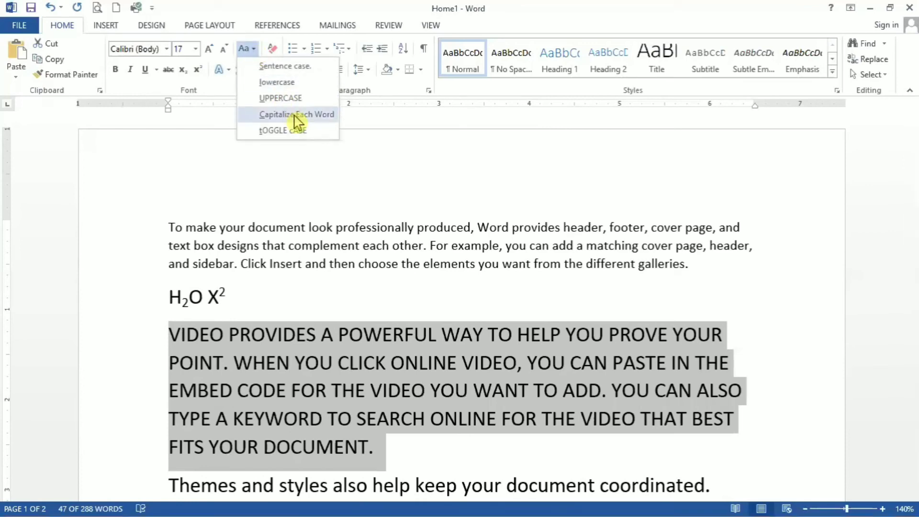
pyautogui.click(334, 114)
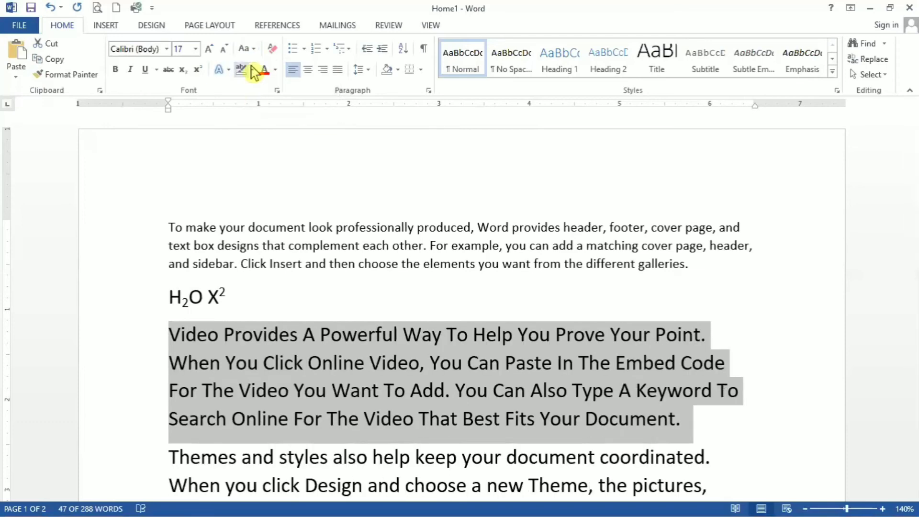
pyautogui.click(254, 50)
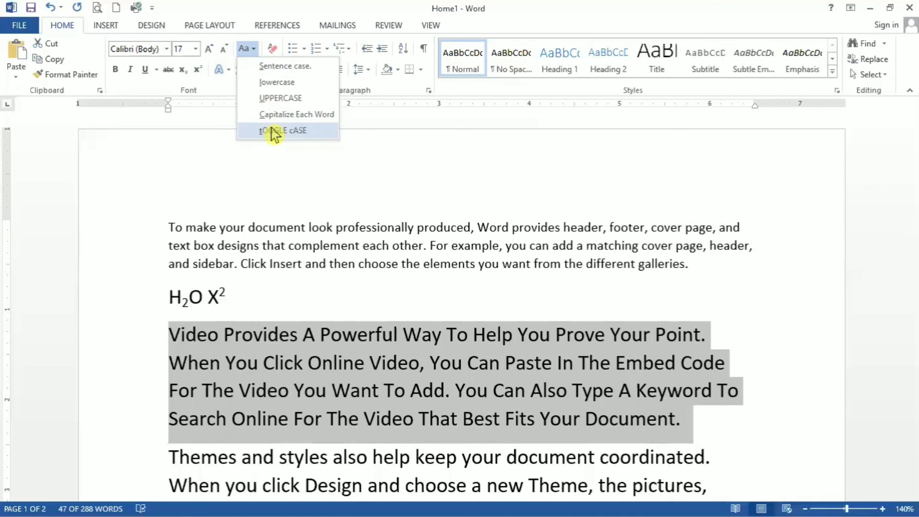
pyautogui.click(270, 130)
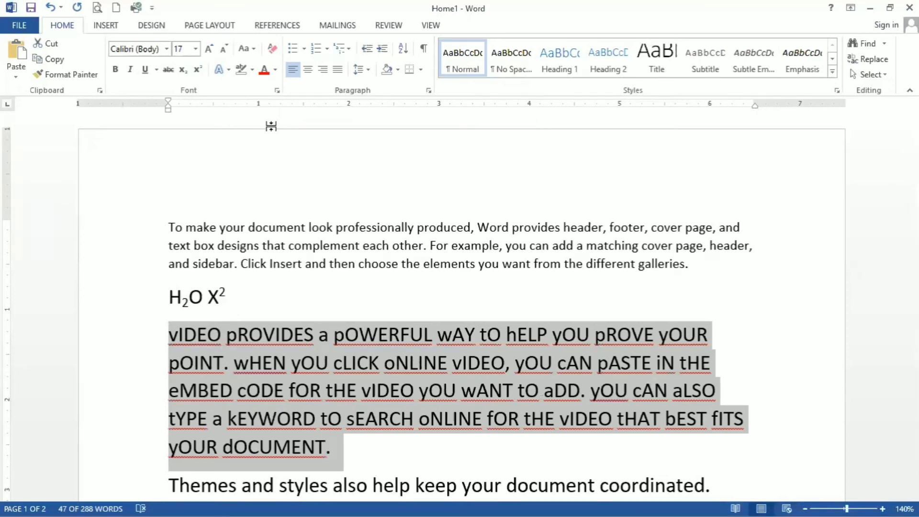
# Return the "Video provides…" paragraph to sentence case
pyautogui.click(248, 49)
pyautogui.click(266, 67)
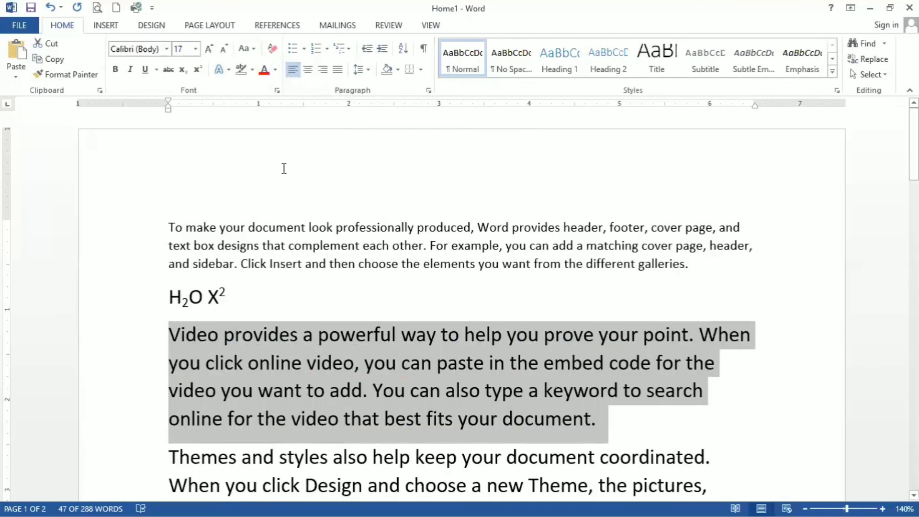
# Color the "Video provides…" paragraph with a darker blue theme shade, then with the custom RGB font color 75, 40, 224
pyautogui.click(275, 70)
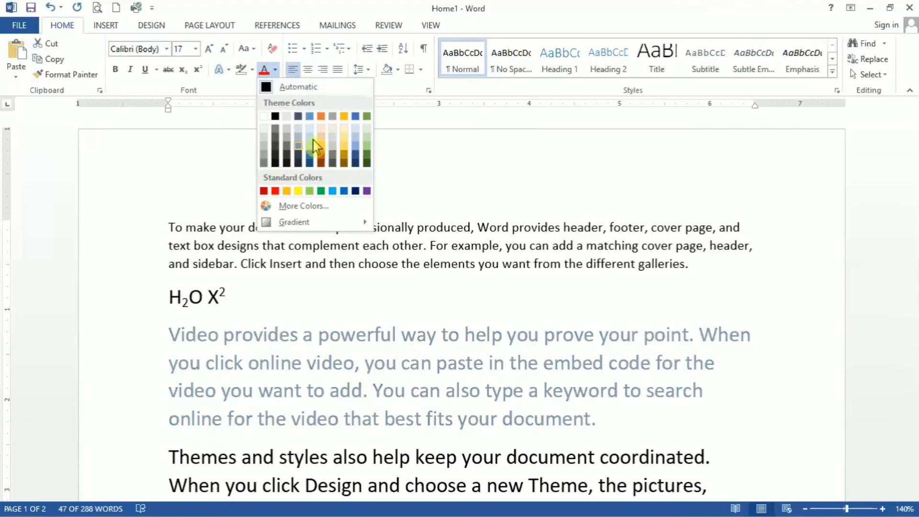
pyautogui.click(355, 155)
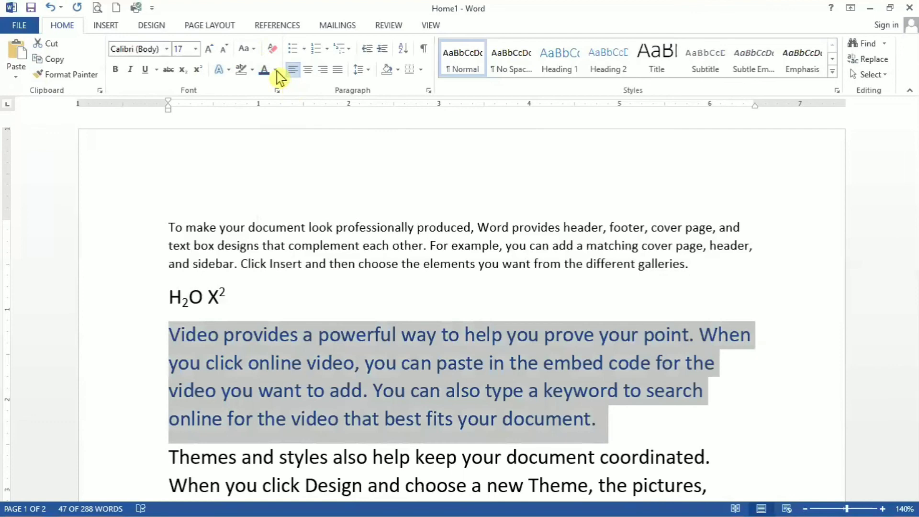
pyautogui.click(275, 70)
pyautogui.click(313, 208)
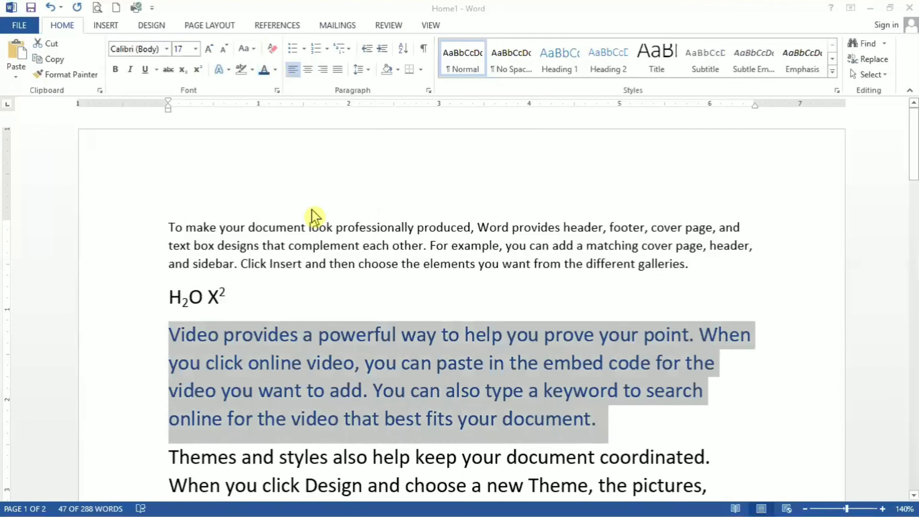
pyautogui.click(151, 263)
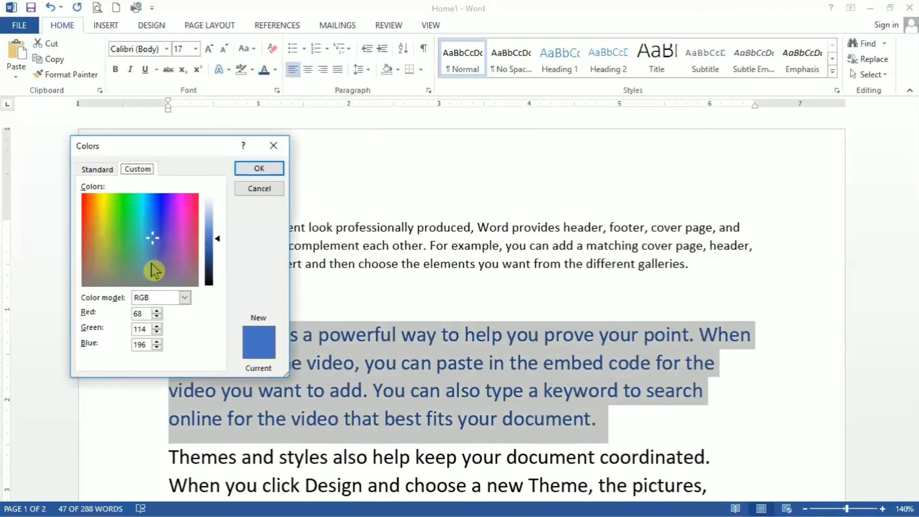
pyautogui.click(163, 218)
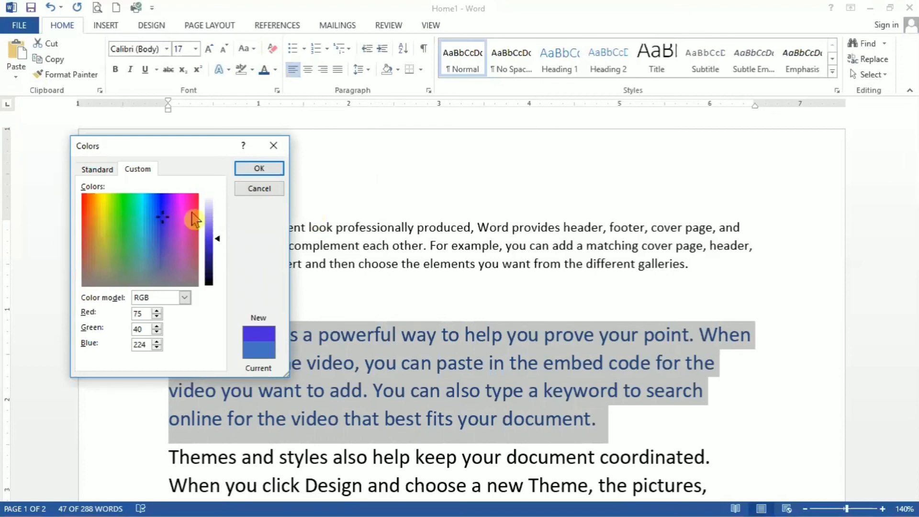
pyautogui.click(259, 168)
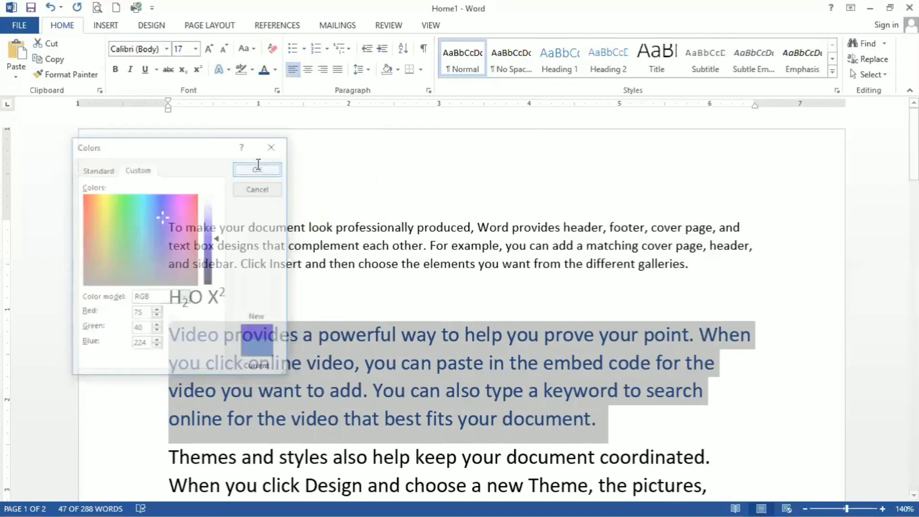
# Give the "Video provides…" paragraph a gradient text fill using the medium green preset in the third row of presets
pyautogui.click(275, 70)
pyautogui.moveTo(294, 249)
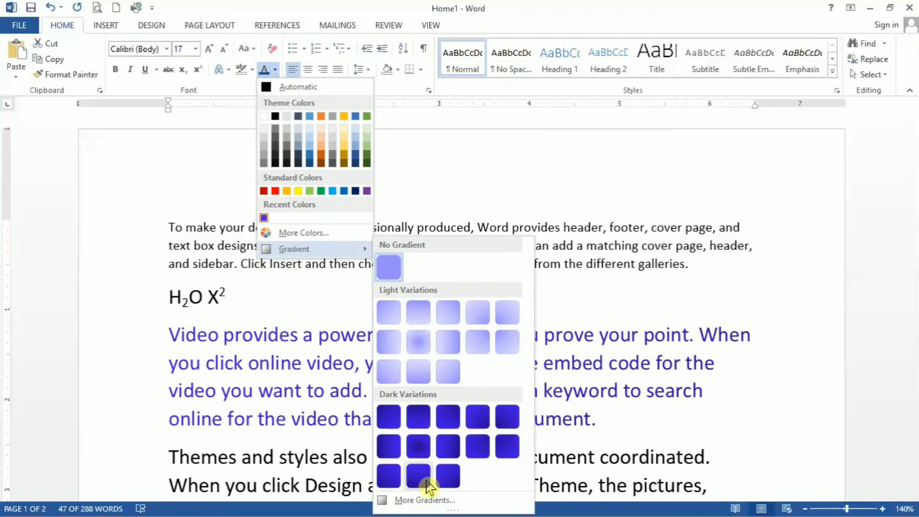
pyautogui.click(424, 500)
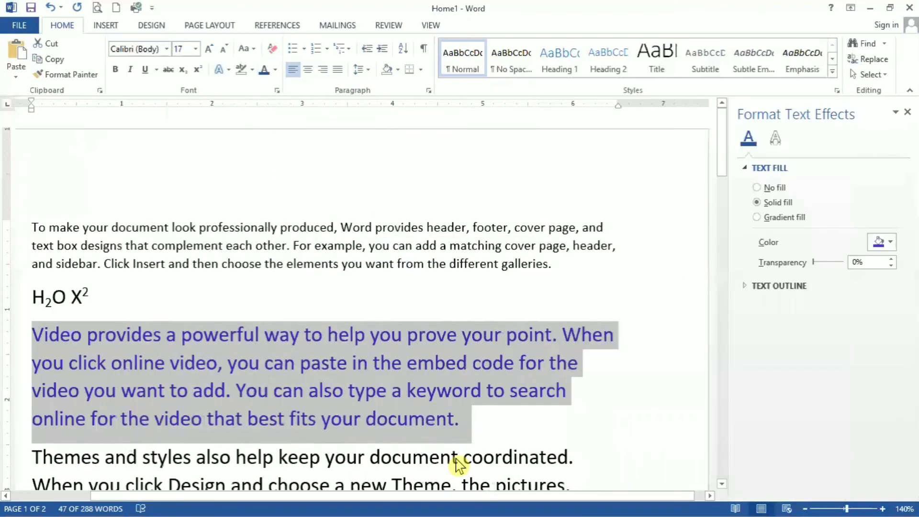
pyautogui.click(762, 218)
pyautogui.click(882, 242)
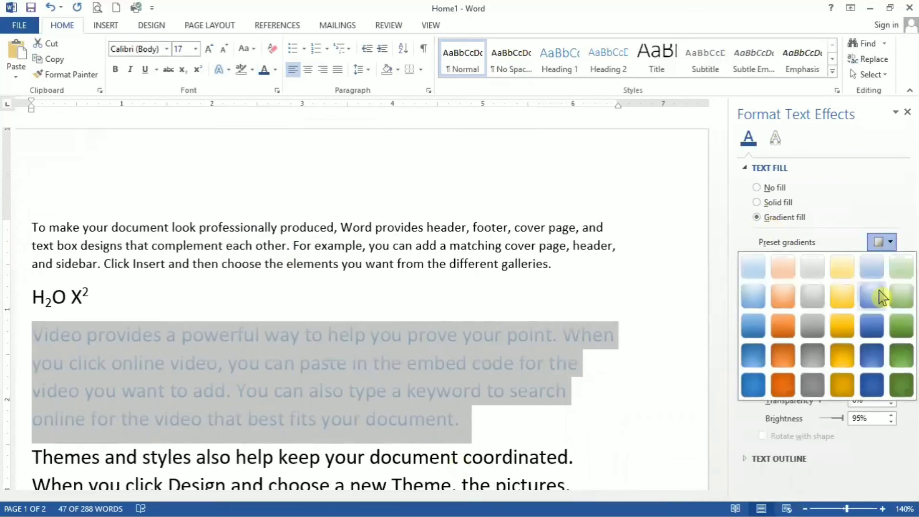
pyautogui.click(899, 326)
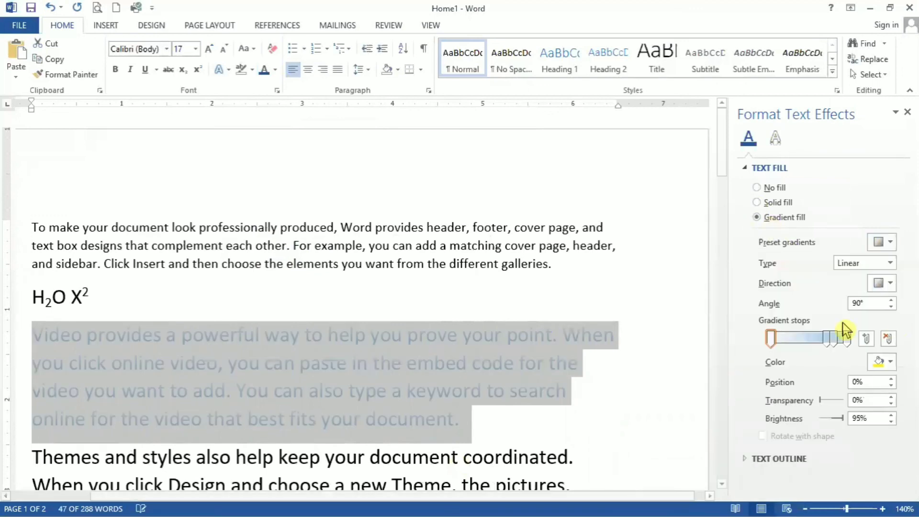
# Move the middle stop of the green text gradient to the 80% position and close the text effects settings
pyautogui.click(830, 338)
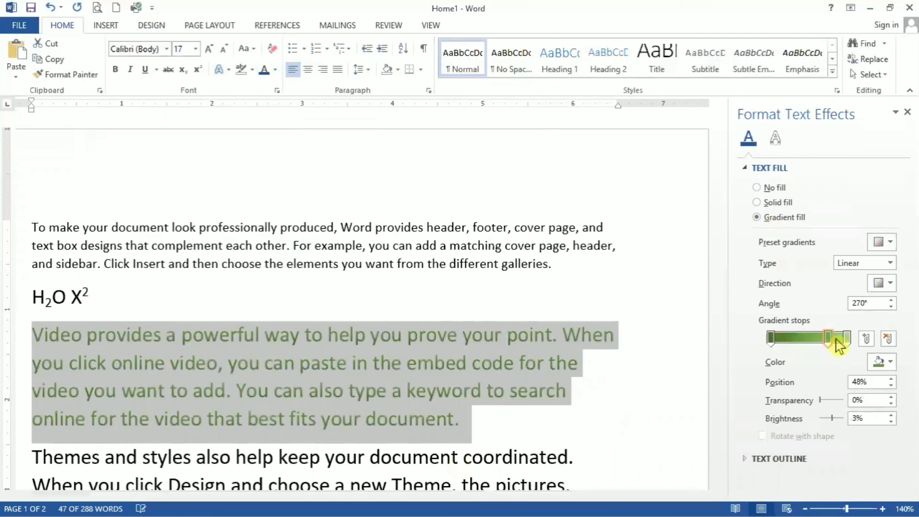
pyautogui.moveTo(837, 340); pyautogui.dragTo(832, 363)
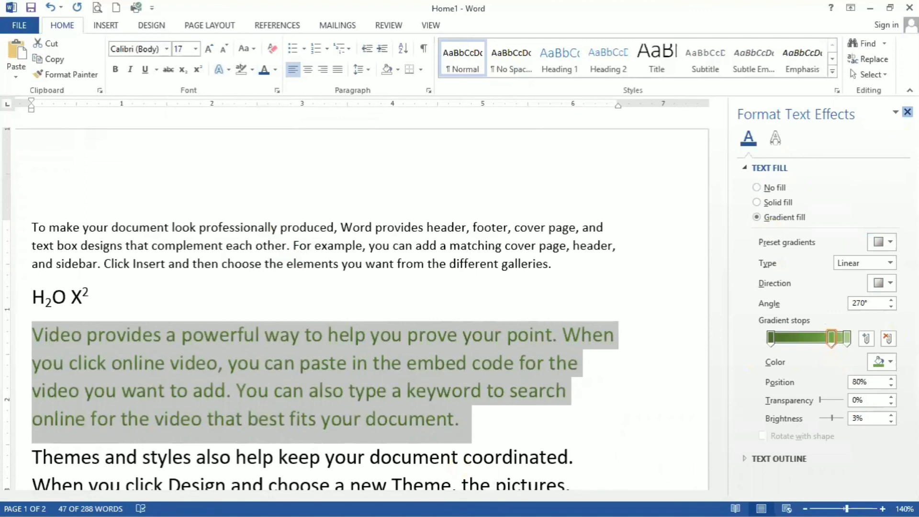
pyautogui.click(908, 112)
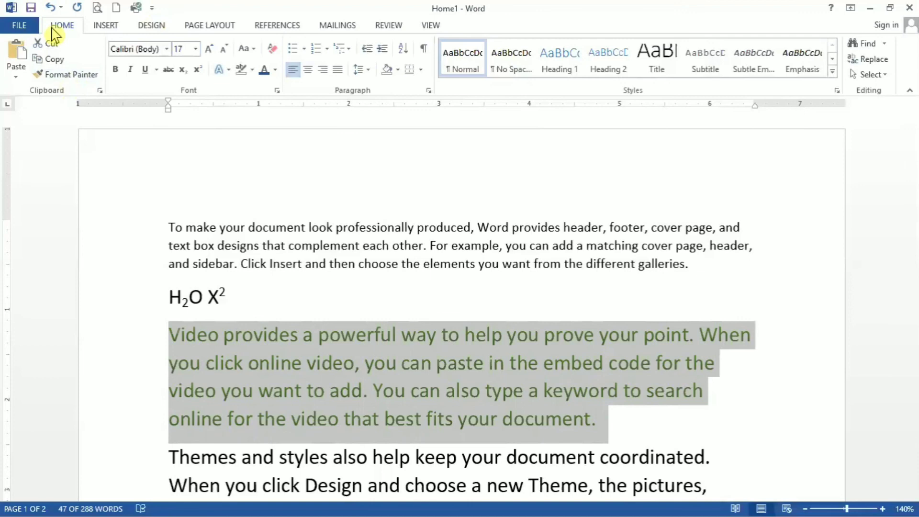
pyautogui.click(48, 74)
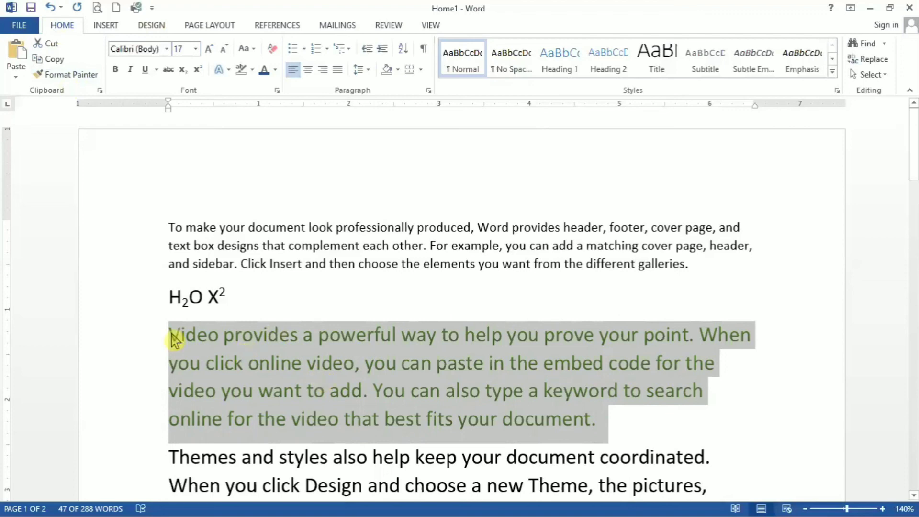
pyautogui.click(171, 220)
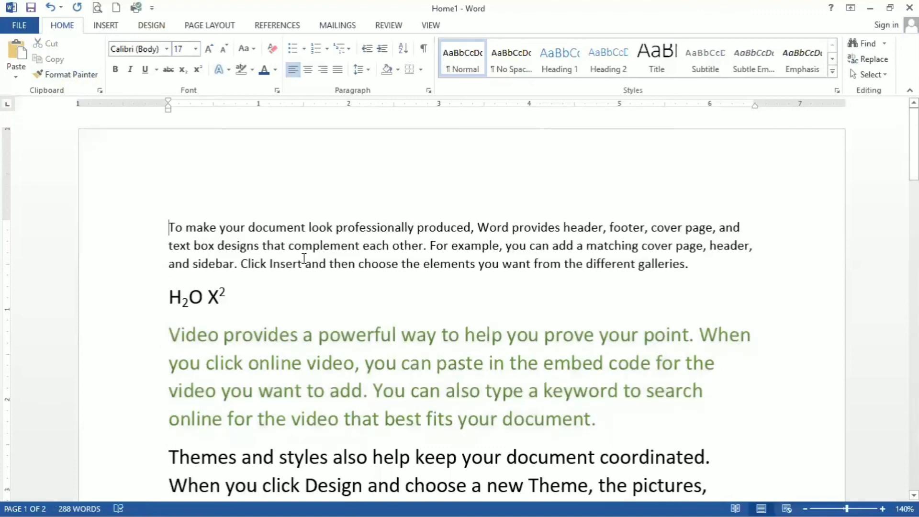
pyautogui.keyDown('shift'); pyautogui.click(361, 265); pyautogui.keyUp('shift')
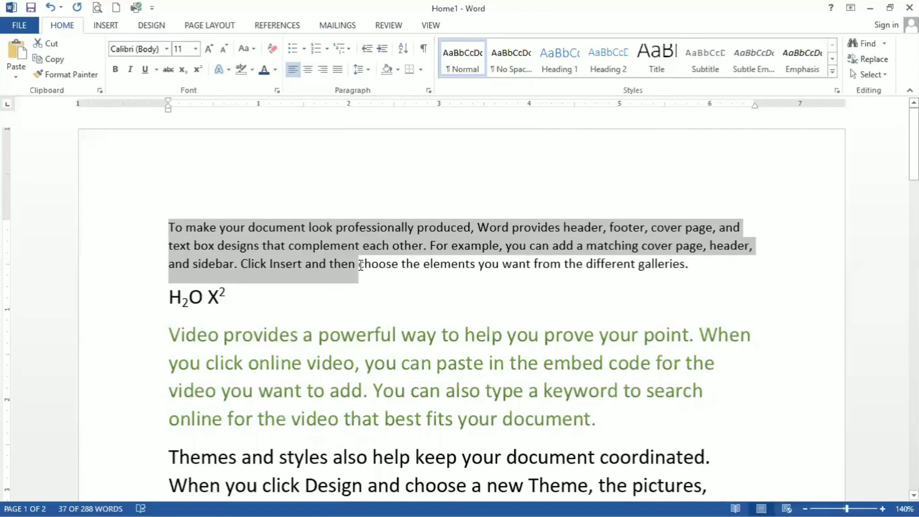
pyautogui.moveTo(172, 330); pyautogui.dragTo(261, 366)
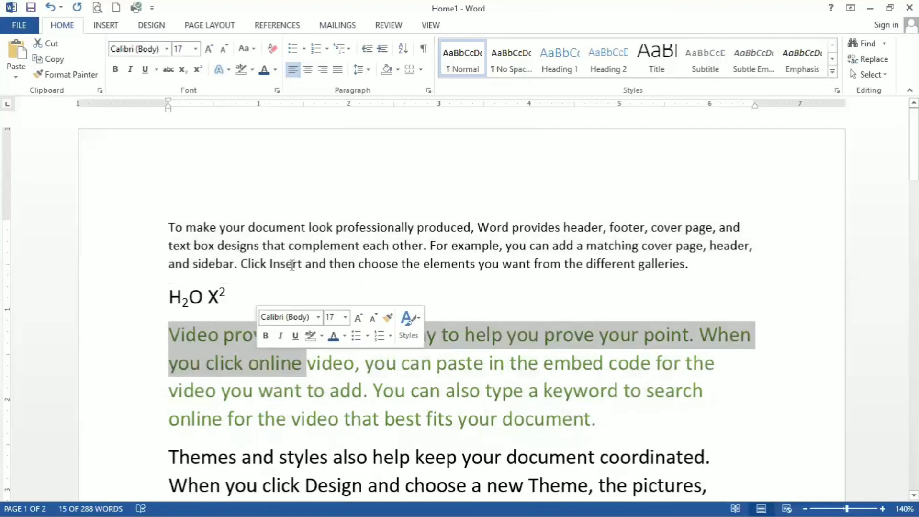
# Copy the formatting of the "Video provides…" paragraph's first line onto the first paragraph's opening text, up to "For example, you ca", with Format Painter
pyautogui.click(118, 334)
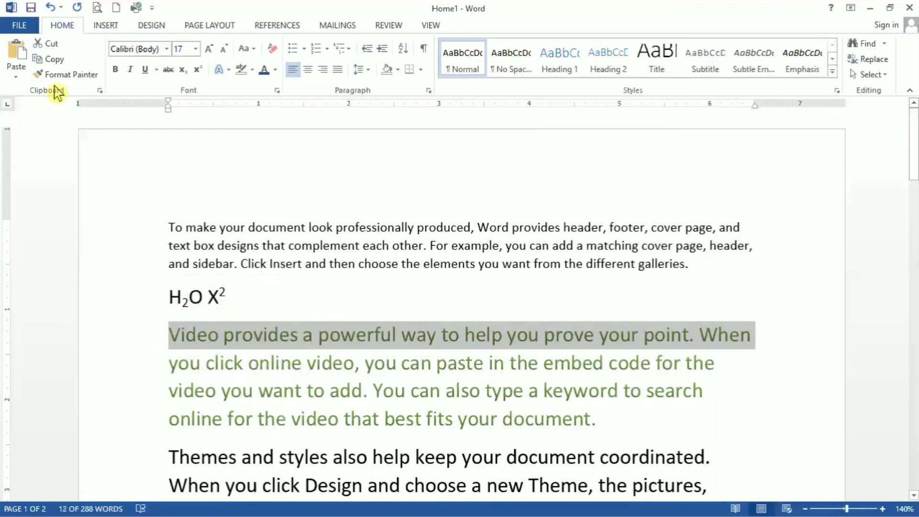
pyautogui.click(68, 74)
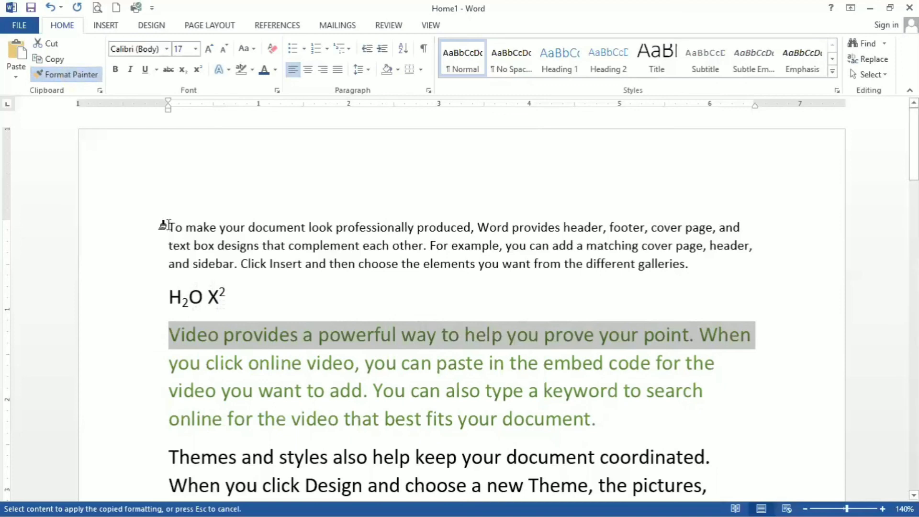
pyautogui.moveTo(201, 232)
pyautogui.mouseDown()
pyautogui.moveTo(386, 263)
pyautogui.moveTo(683, 228)
pyautogui.moveTo(585, 258)
pyautogui.moveTo(544, 244)
pyautogui.mouseUp()
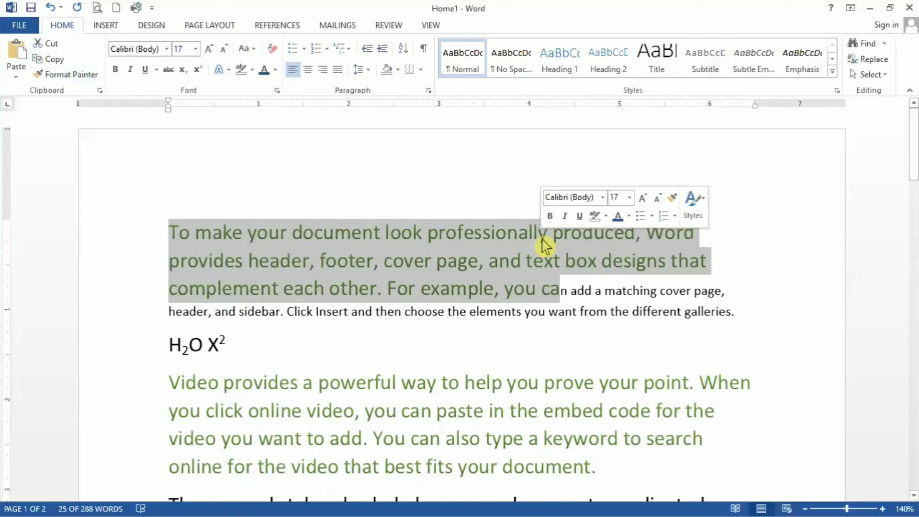